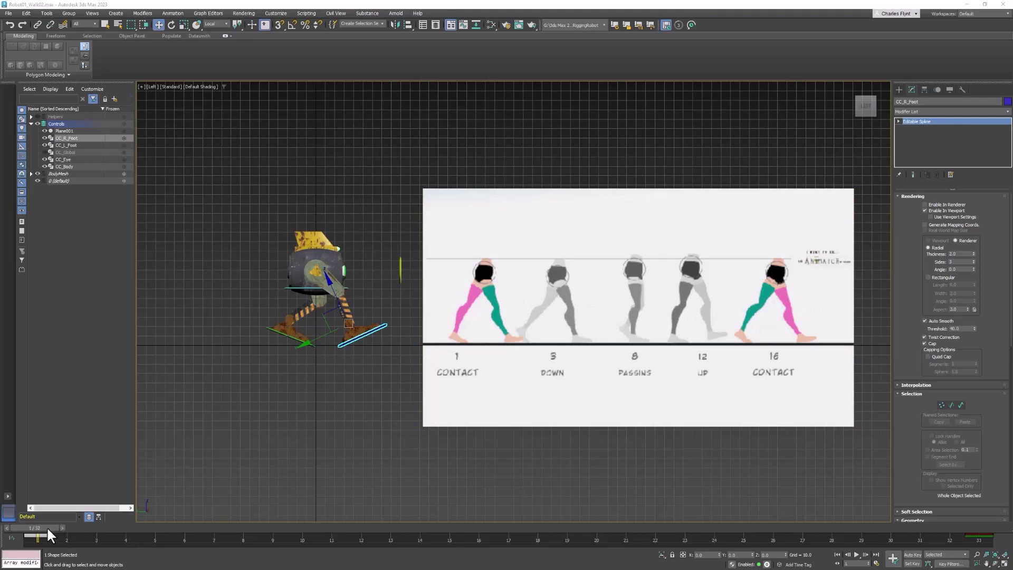
# Step: Scrub between frames 1 and 17 to compare the contact poses, and hide the Plane001 walk reference image
pyautogui.moveTo(46, 528); pyautogui.dragTo(504, 537)
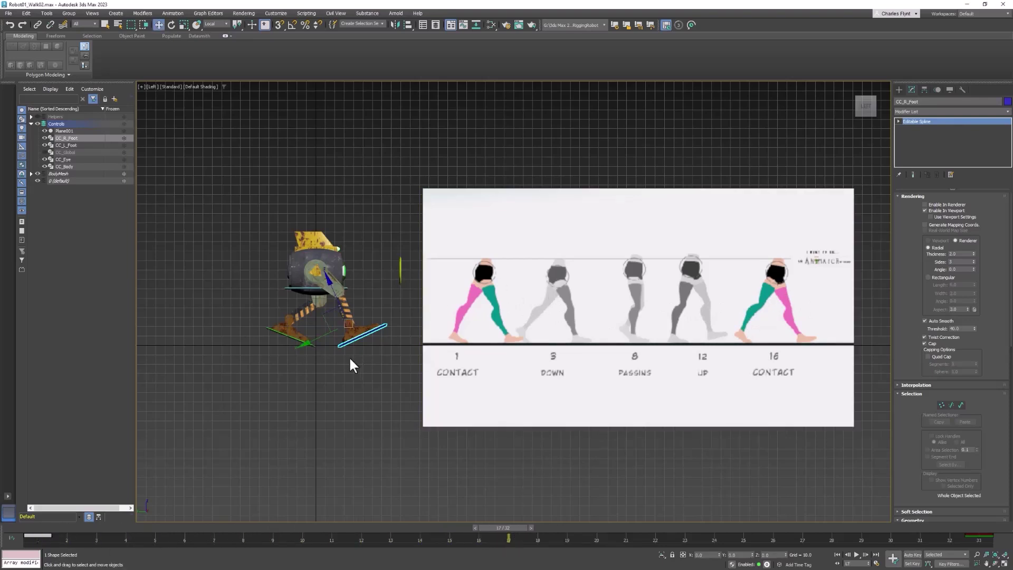
pyautogui.moveTo(518, 530); pyautogui.dragTo(49, 552)
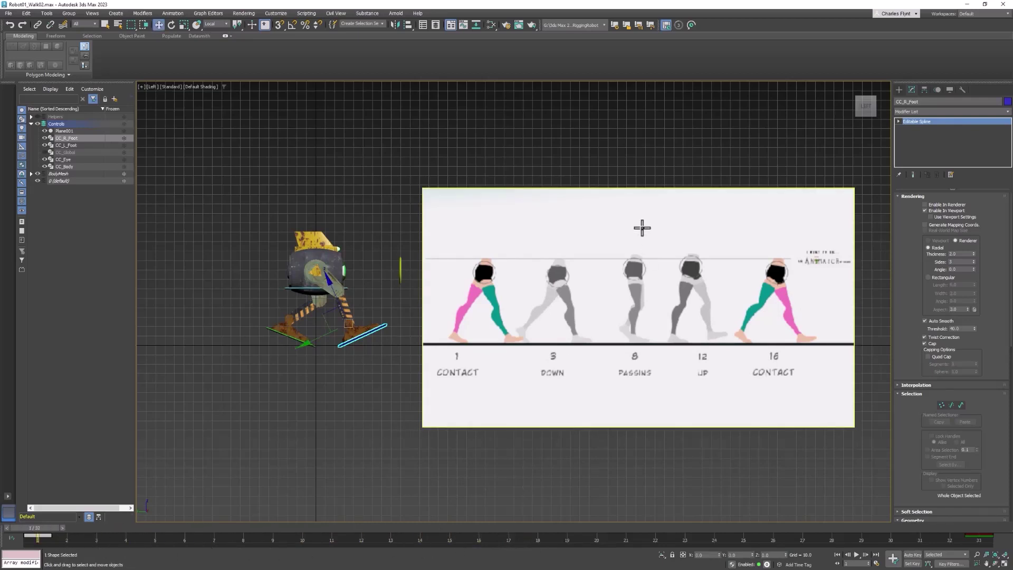
pyautogui.click(44, 130)
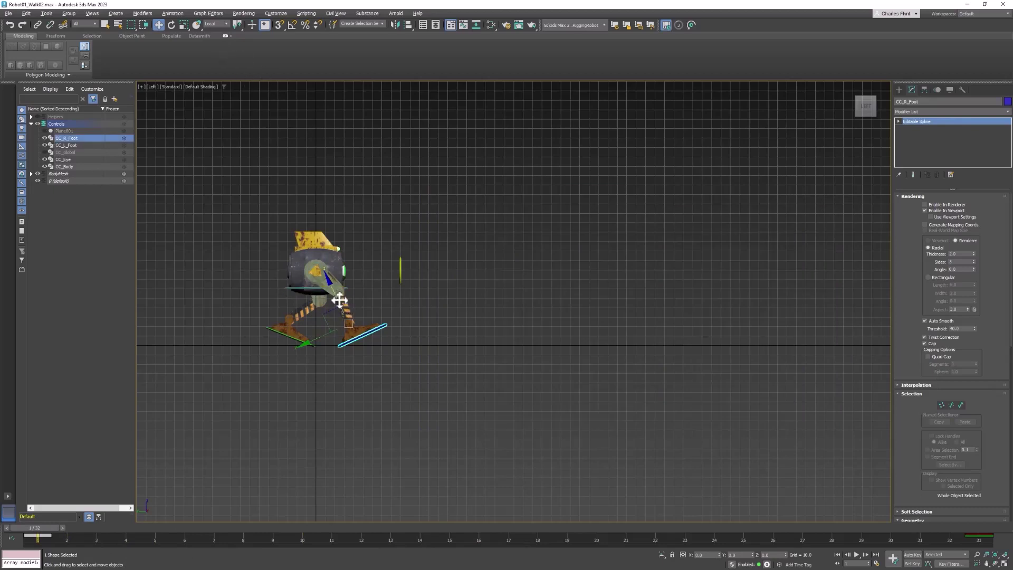
# Step: Switch the reference coordinate system to View for the selected foot control, and set it back to Local
pyautogui.click(223, 24)
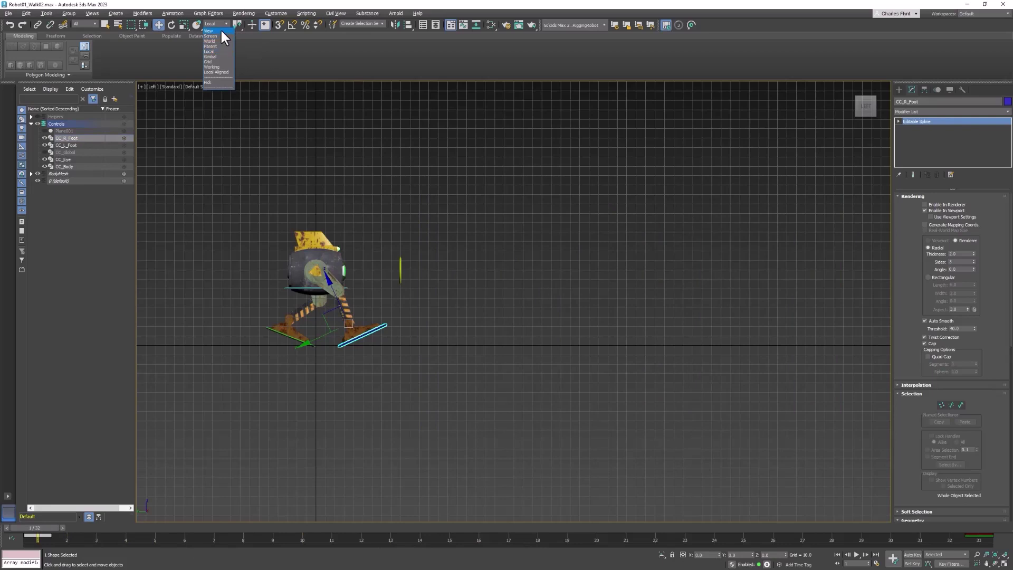
pyautogui.click(221, 31)
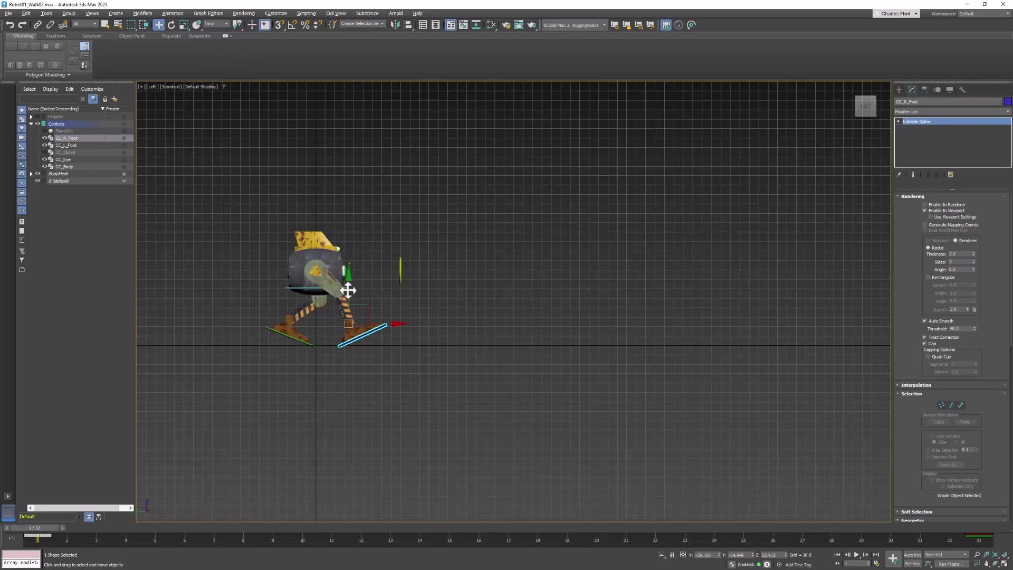
pyautogui.click(224, 26)
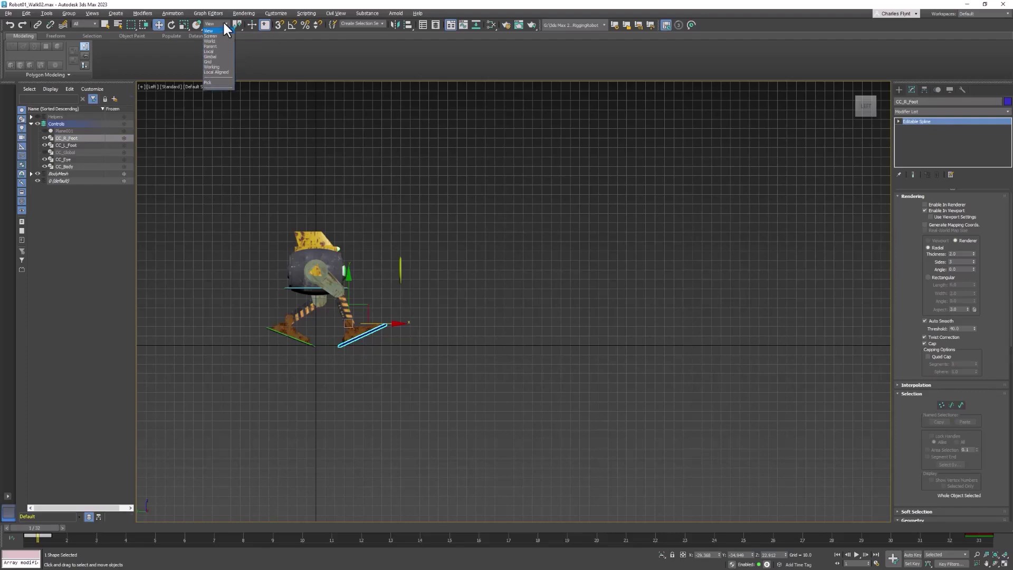
pyautogui.click(218, 52)
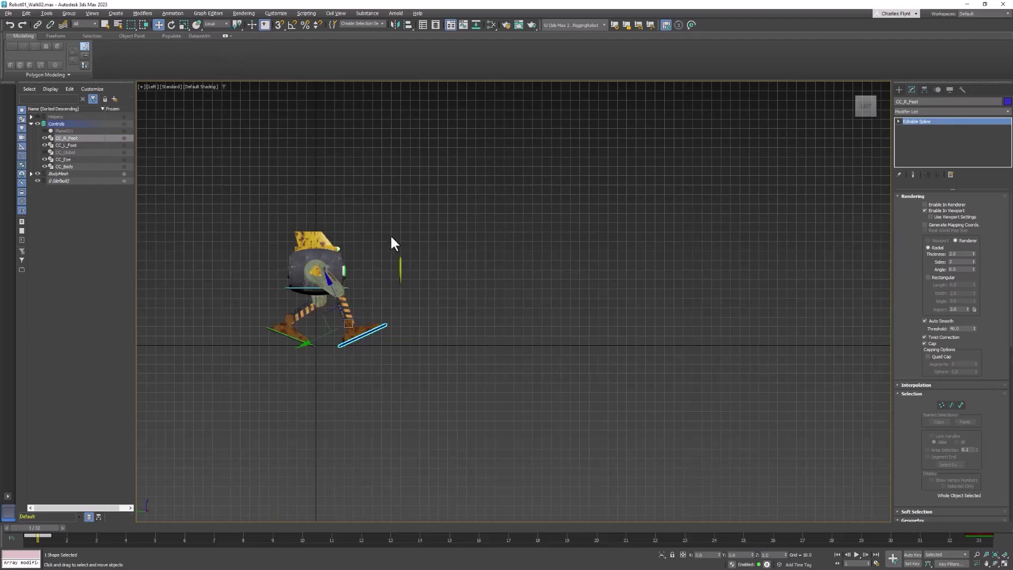
# Step: Select the left foot control CC_L_Foot and open its animation tracks in the Curve Editor
pyautogui.moveTo(310, 291); pyautogui.dragTo(438, 323, button='middle')
pyautogui.scroll(5, 457, 303)
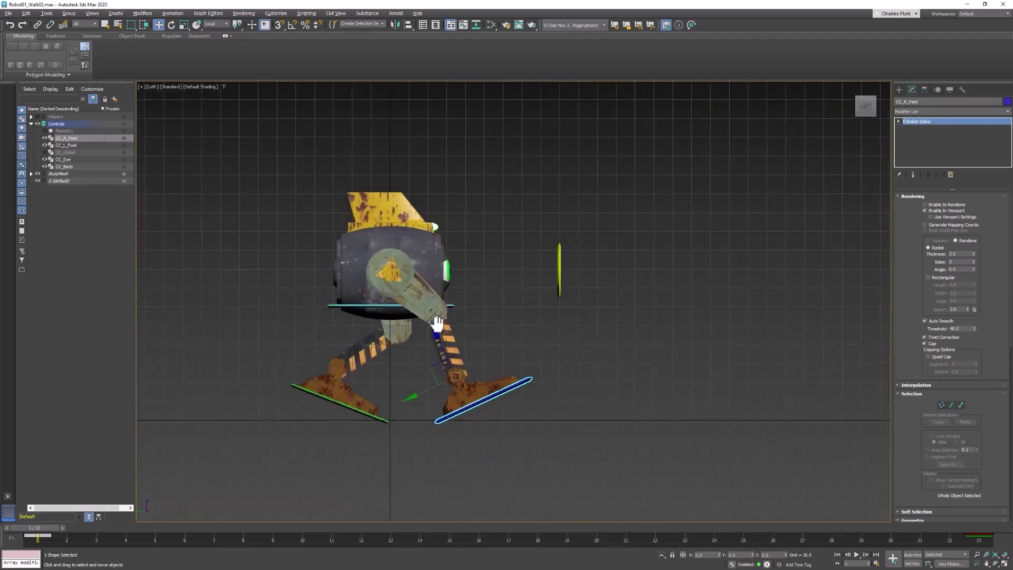
pyautogui.moveTo(572, 394); pyautogui.dragTo(670, 359, button='middle')
pyautogui.scroll(2, 639, 395)
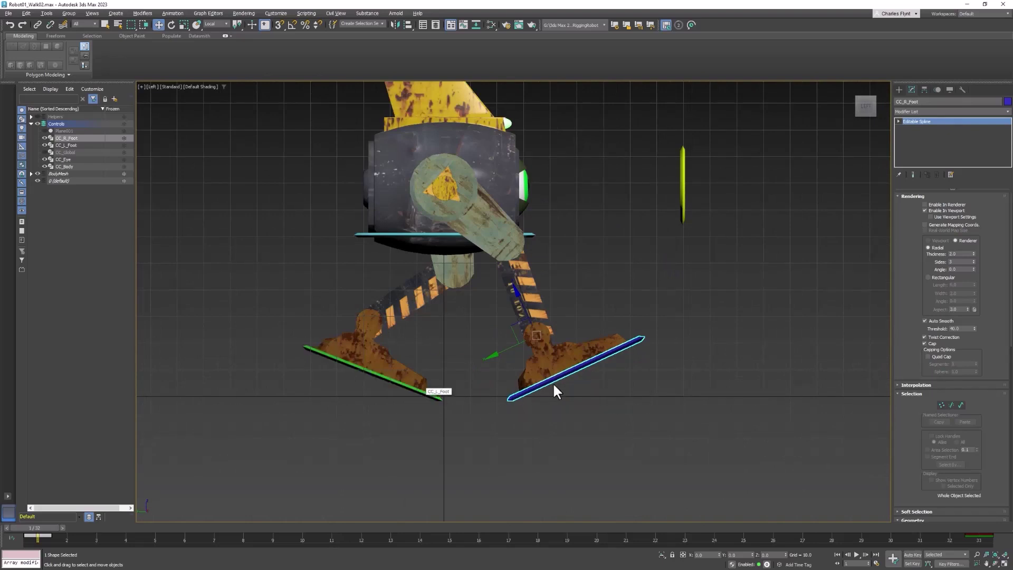
pyautogui.click(418, 390)
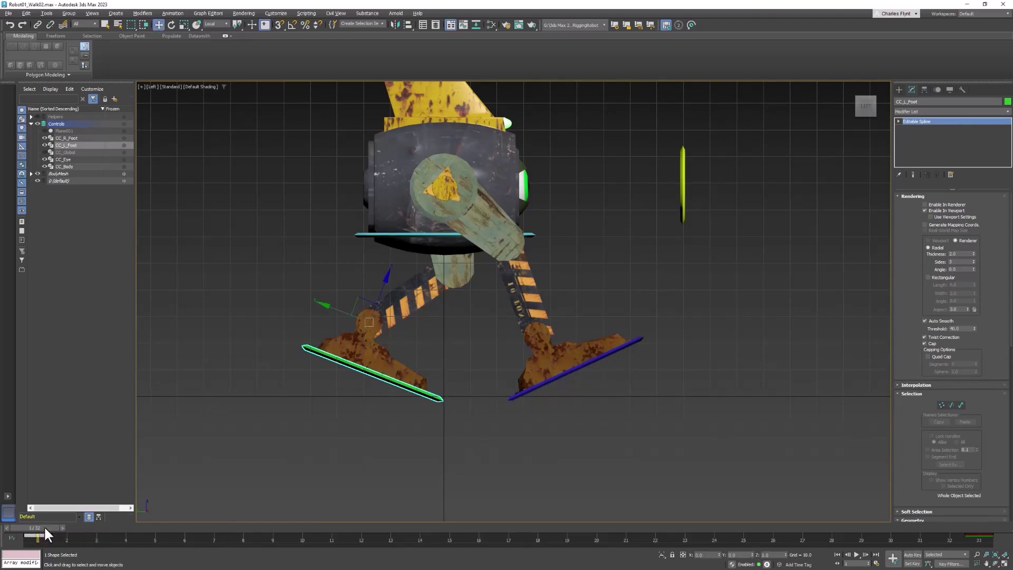
pyautogui.press('q')
pyautogui.press('w')
pyautogui.rightClick(606, 195)
pyautogui.click(620, 271)
pyautogui.moveTo(385, 170); pyautogui.dragTo(816, 216)
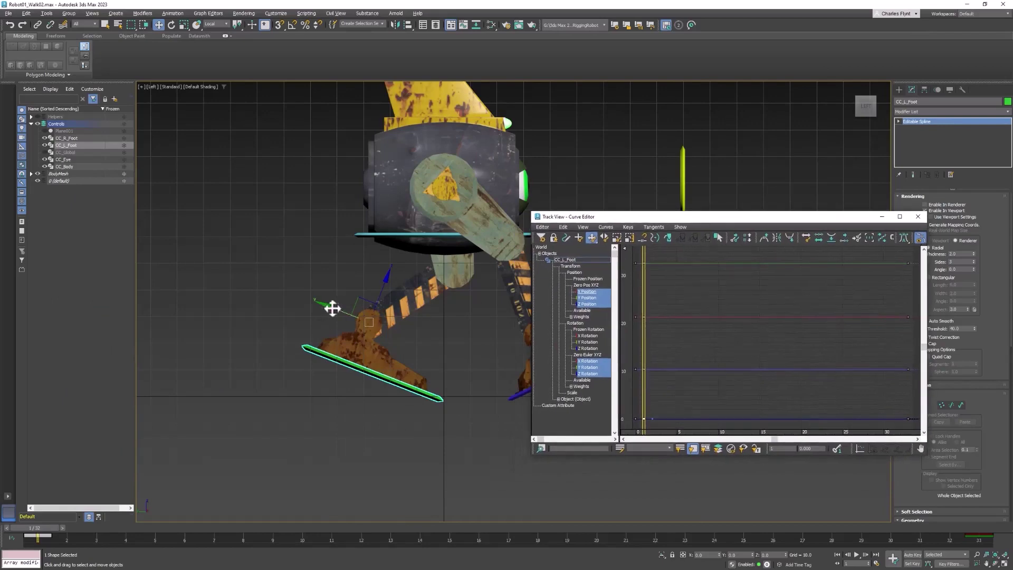
# Step: Isolate the left foot's Y Position curve and copy the value of its frame 1 key
pyautogui.click(587, 298)
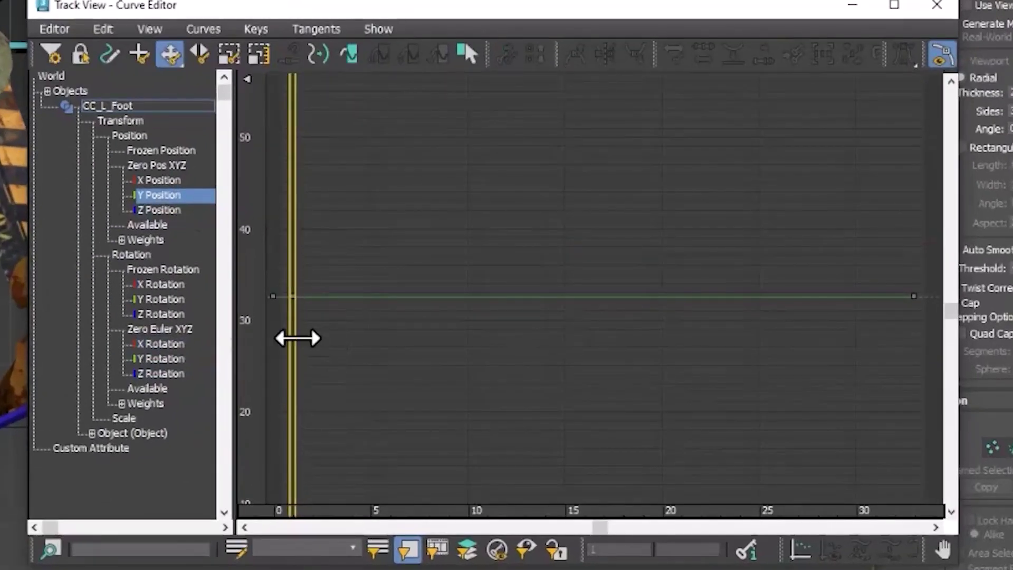
pyautogui.moveTo(295, 336); pyautogui.dragTo(330, 340)
pyautogui.moveTo(284, 275); pyautogui.dragTo(291, 338)
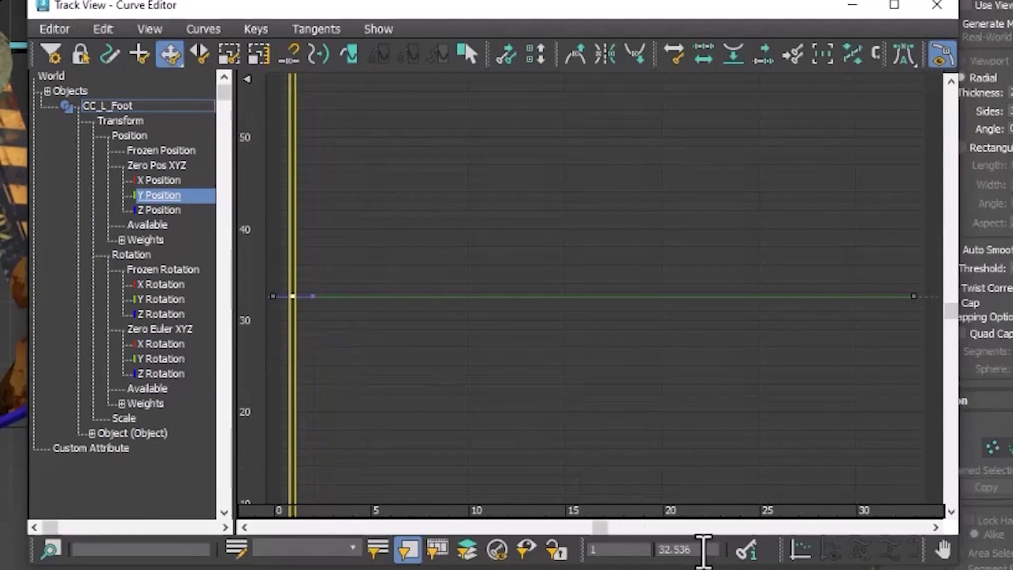
pyautogui.doubleClick(704, 550)
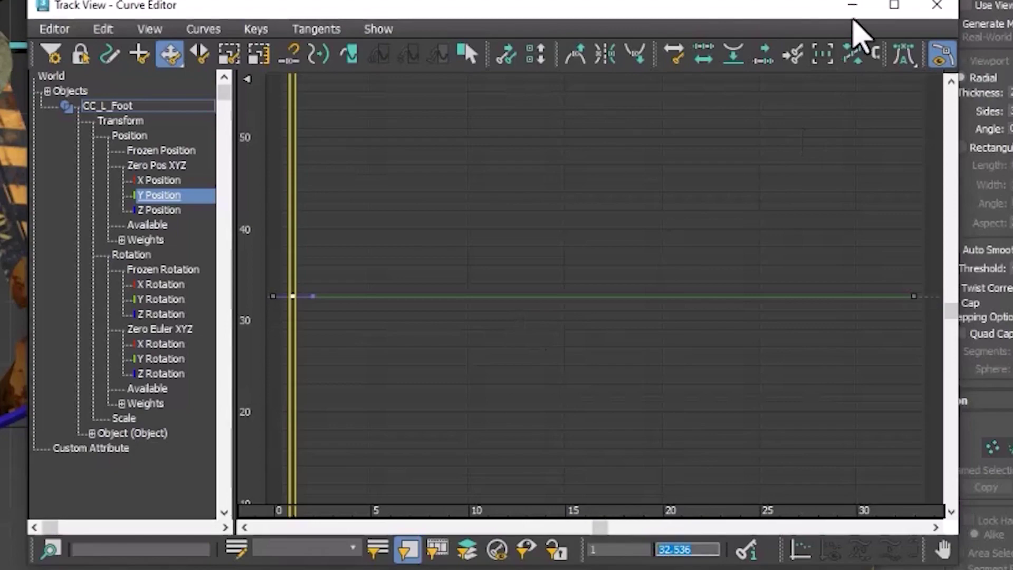
# Step: Go to frame 17 and isolate the Y Position curve of the right foot control CC_R_Foot
pyautogui.moveTo(728, 14); pyautogui.dragTo(477, 194)
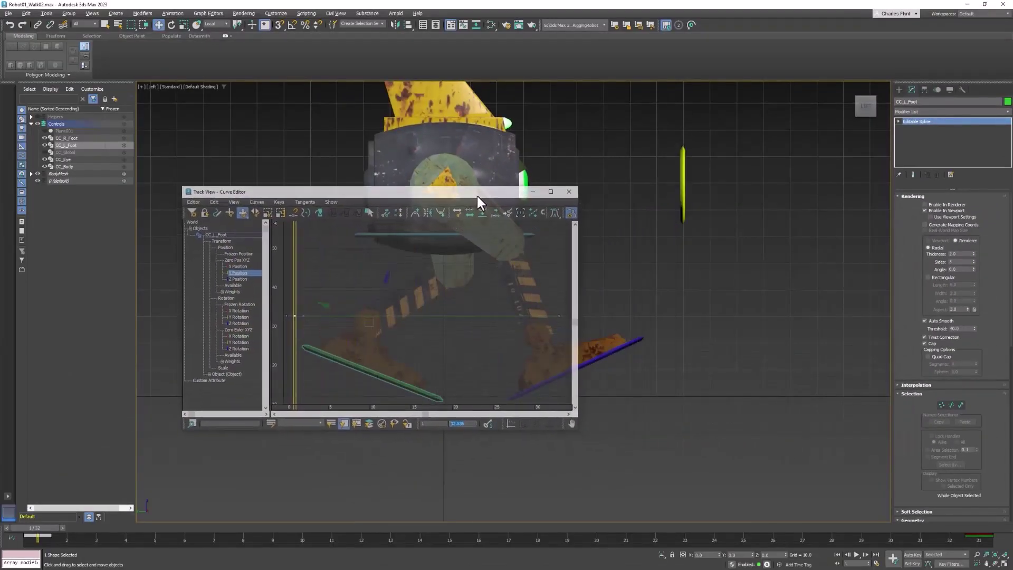
pyautogui.click(49, 534)
pyautogui.moveTo(49, 523); pyautogui.dragTo(504, 524)
pyautogui.press('w')
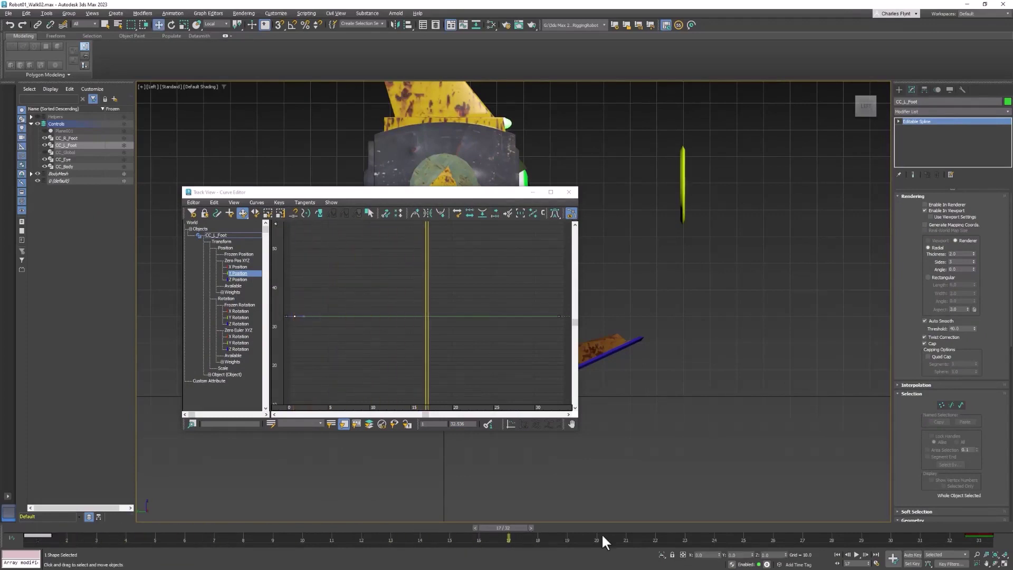
pyautogui.click(636, 341)
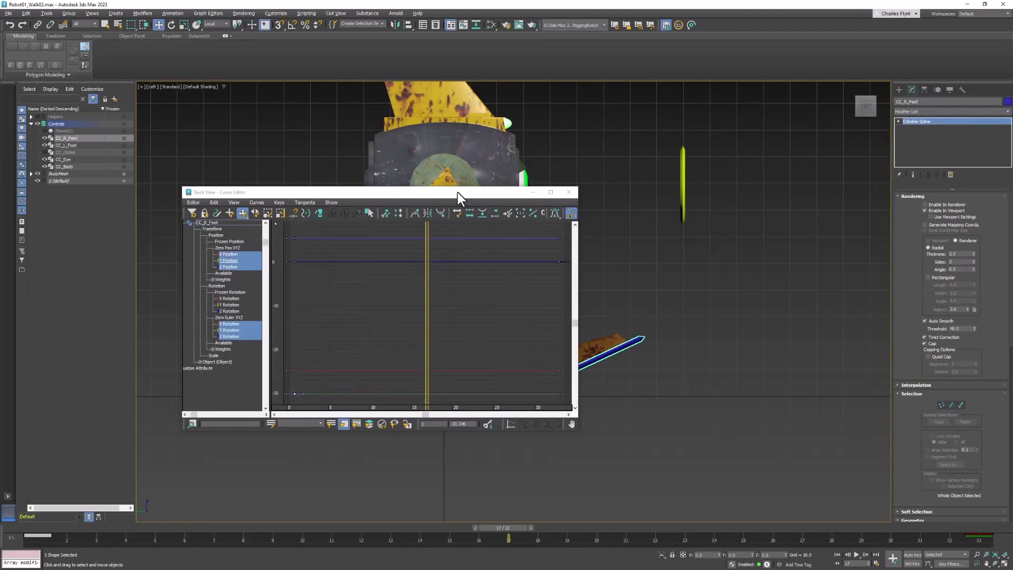
pyautogui.moveTo(457, 192); pyautogui.dragTo(686, 233)
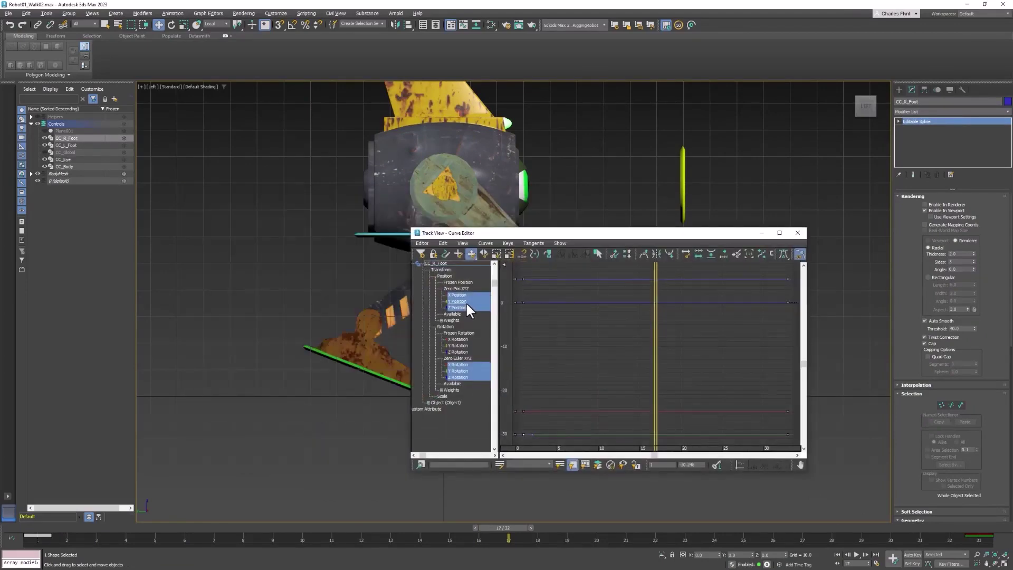
pyautogui.click(459, 302)
pyautogui.moveTo(709, 233); pyautogui.dragTo(518, 241)
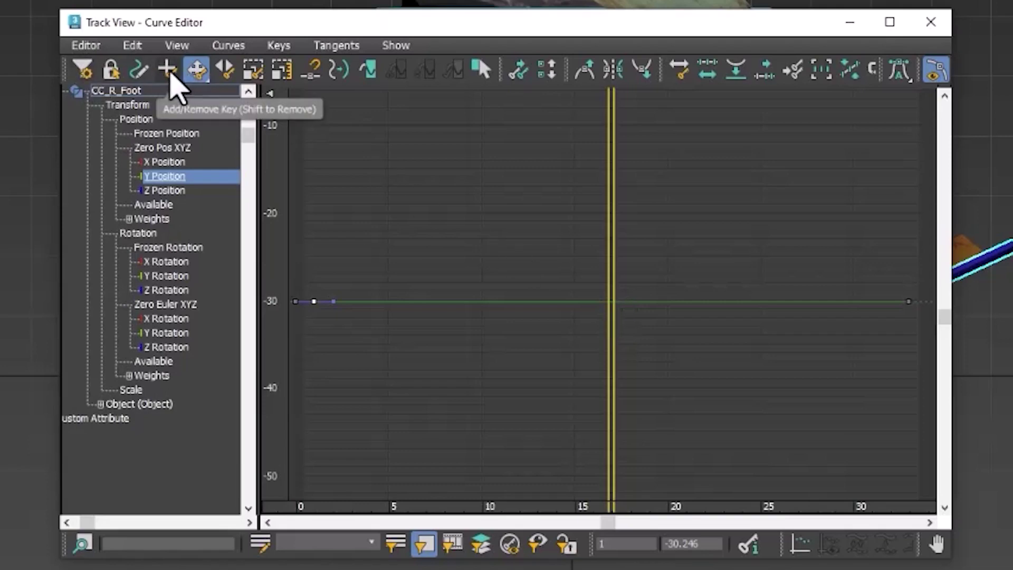
# Step: Add a key at frame 17 on the right foot's Y Position curve and set its value to 32.536
pyautogui.click(168, 70)
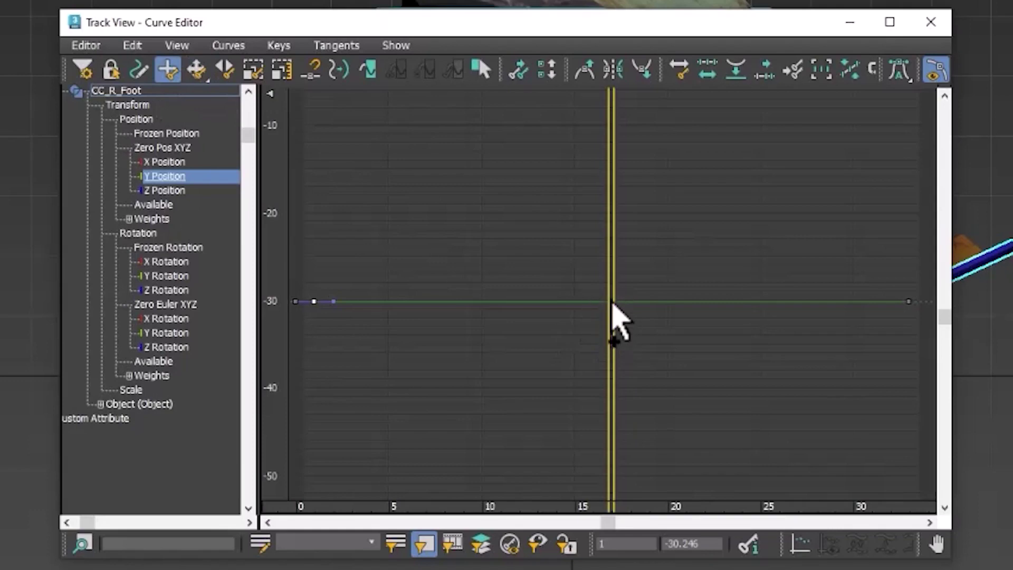
pyautogui.click(612, 302)
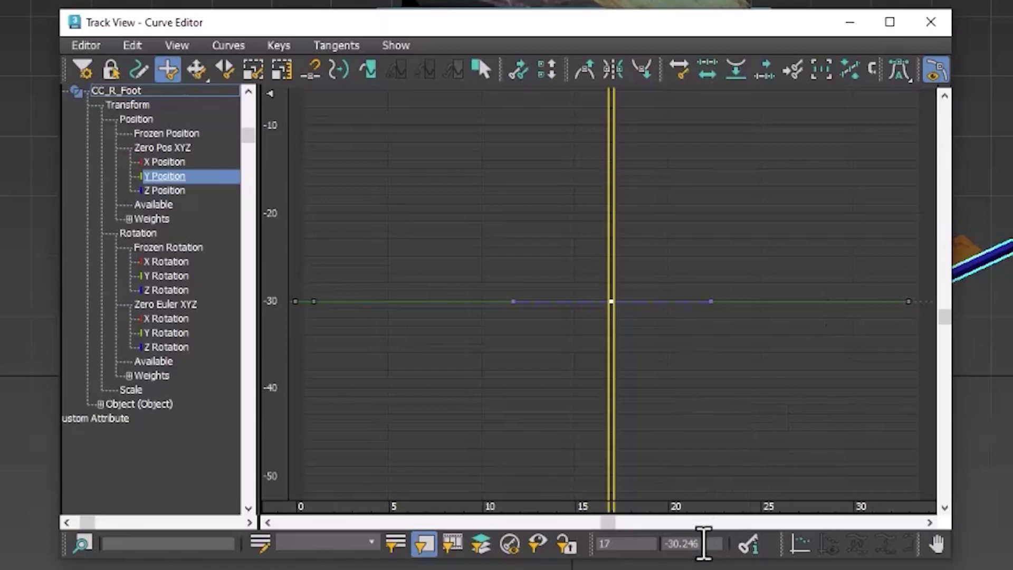
pyautogui.doubleClick(707, 543)
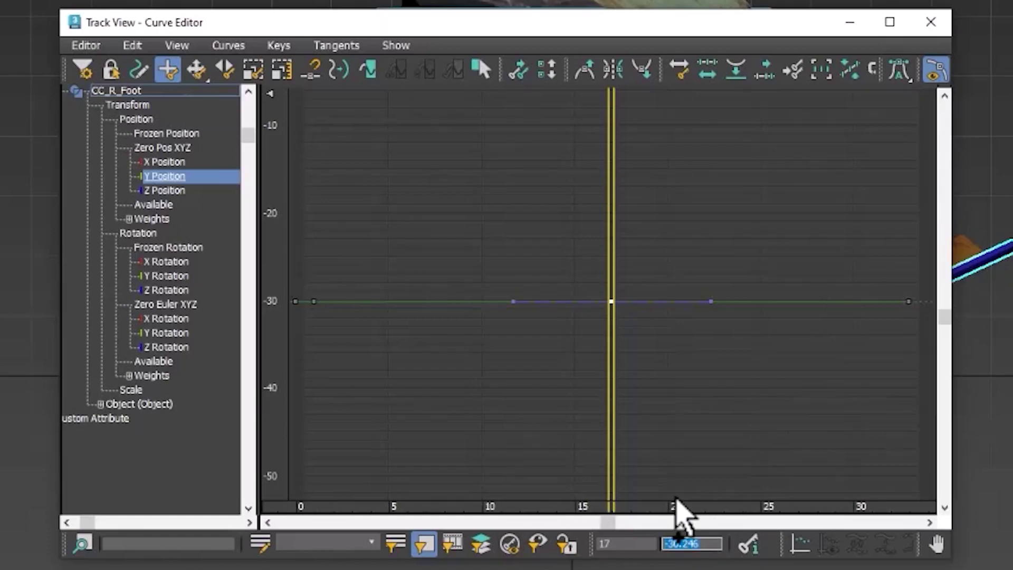
pyautogui.write('-32.536')
pyautogui.press('Return')
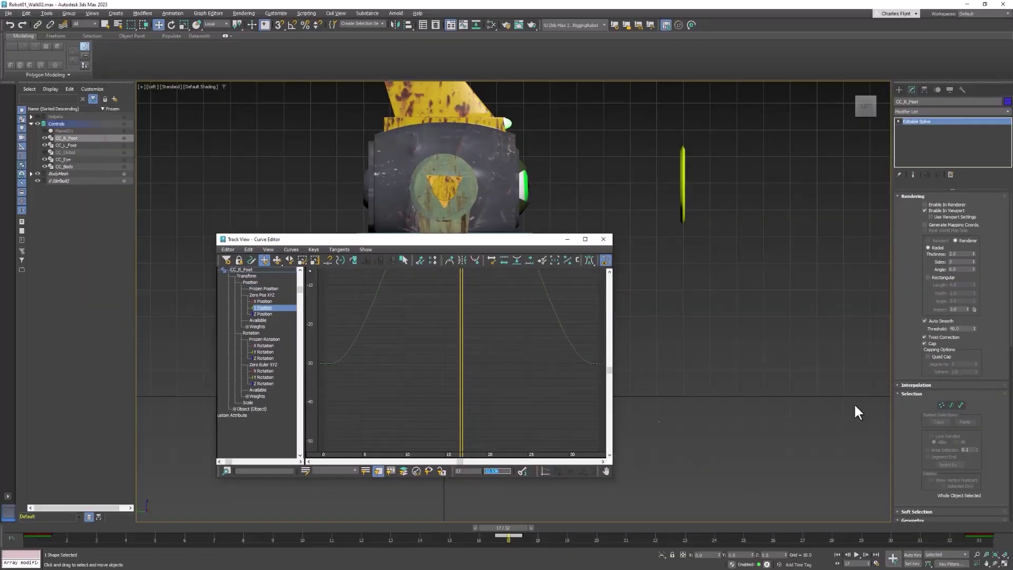
# Step: Return to frame 1 and copy the value of the right foot's Y Position key there
pyautogui.moveTo(496, 242); pyautogui.dragTo(786, 190)
pyautogui.click(566, 210)
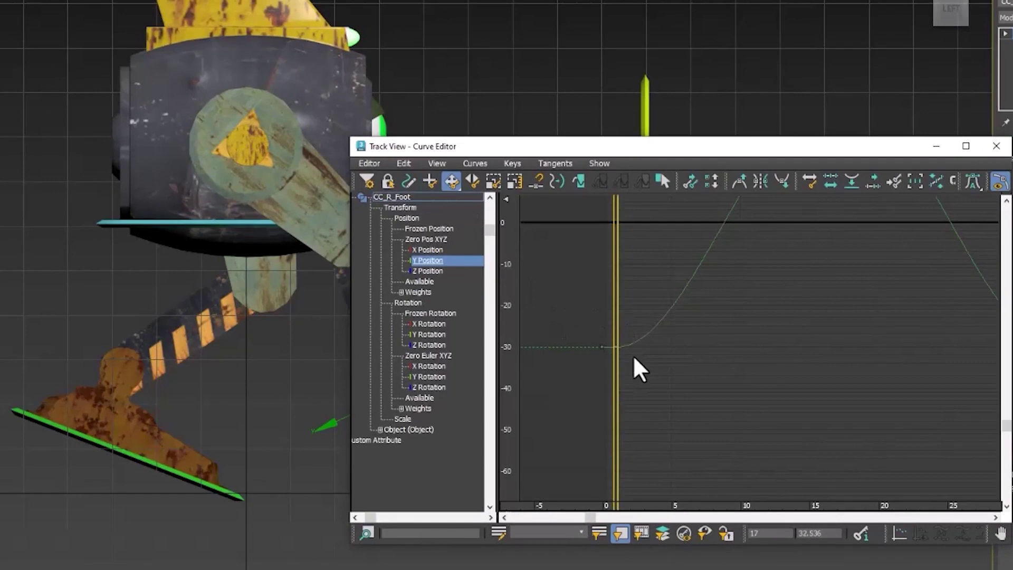
pyautogui.moveTo(607, 317); pyautogui.dragTo(608, 317)
pyautogui.doubleClick(830, 532)
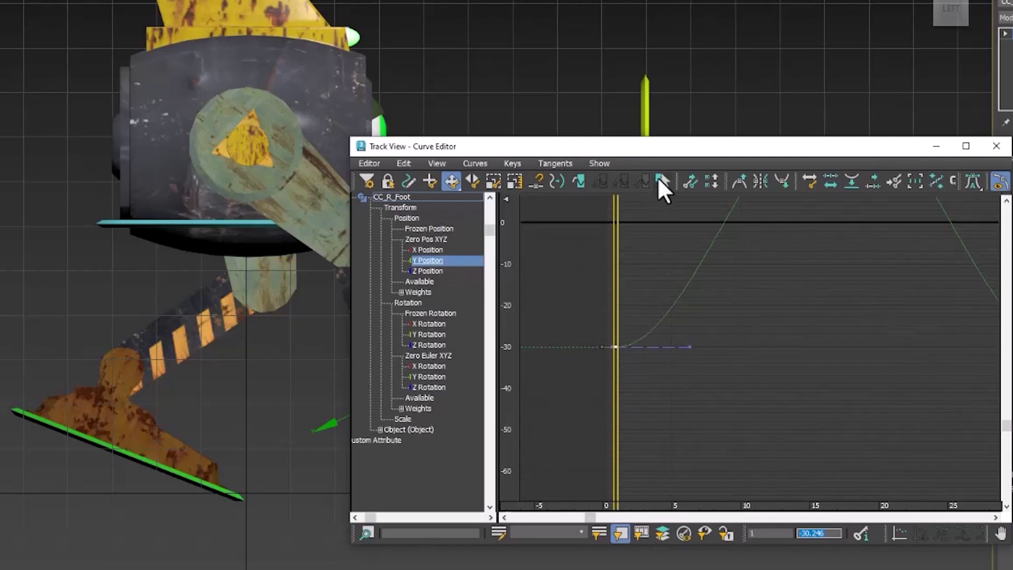
pyautogui.press('/')
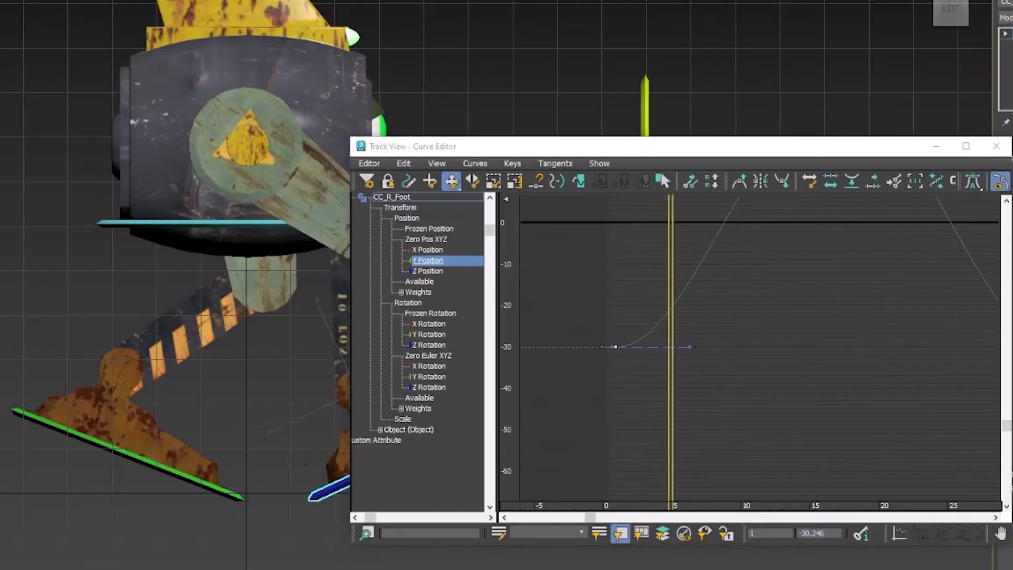
# Step: Add a key at frame 17 on CC_L_Foot's Y Position curve and set its value to -30.246
pyautogui.click(209, 481)
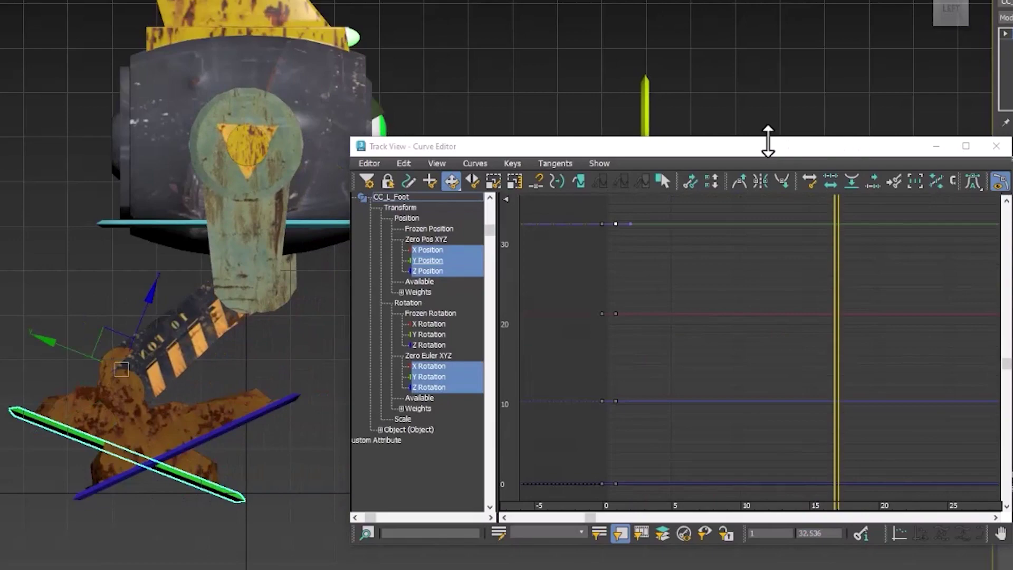
pyautogui.moveTo(768, 142); pyautogui.dragTo(0, 247)
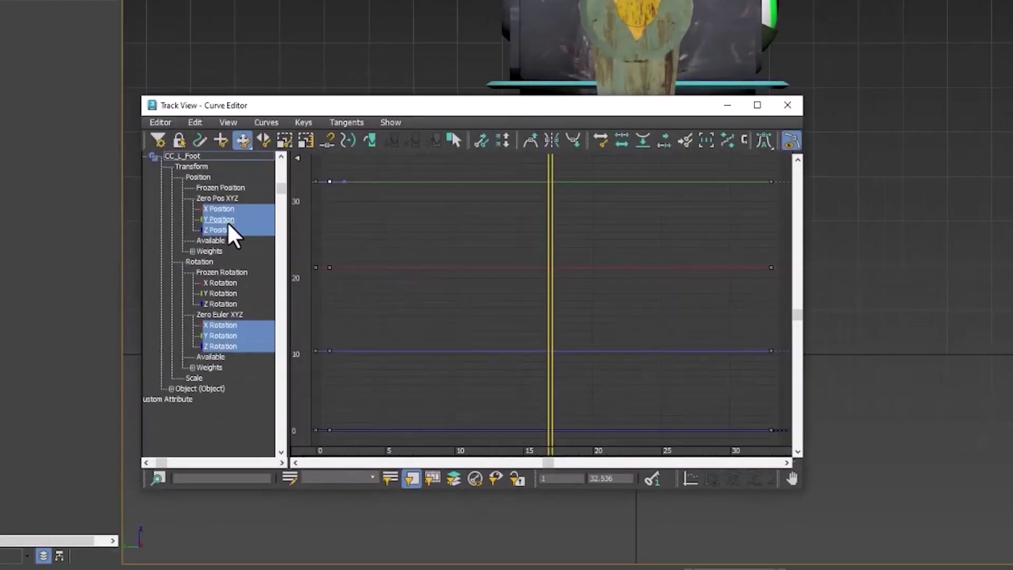
pyautogui.click(228, 221)
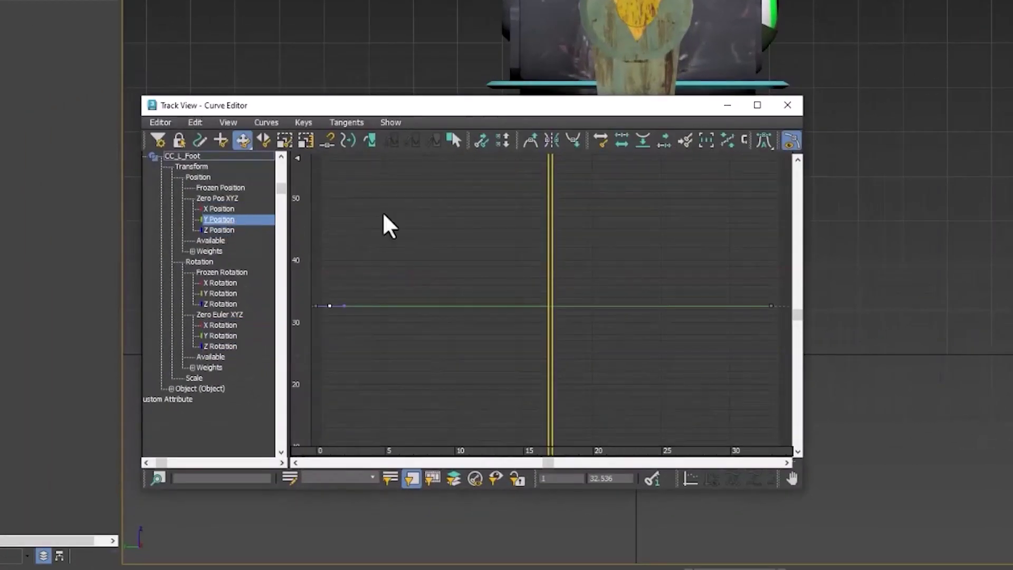
pyautogui.click(222, 144)
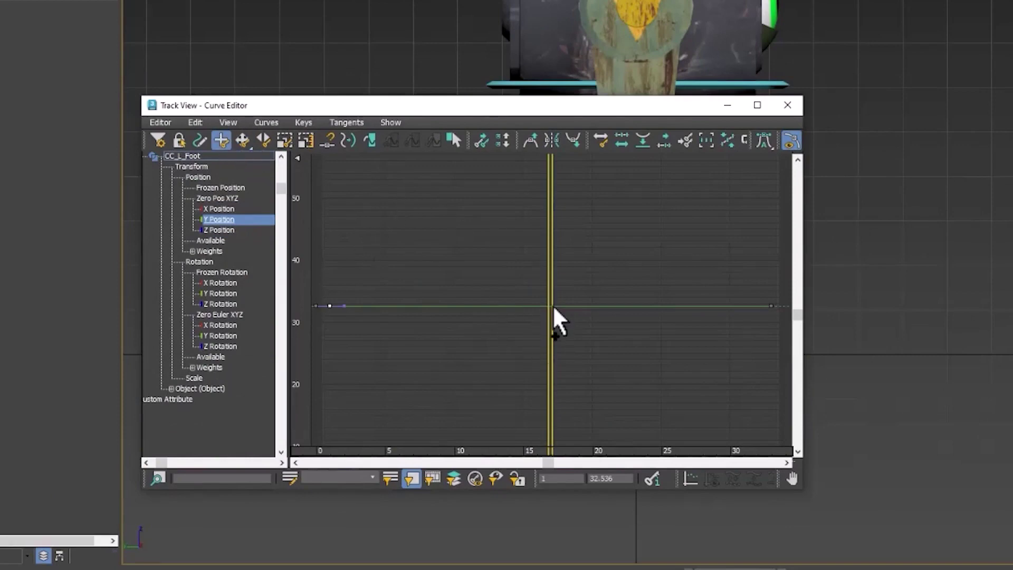
pyautogui.click(551, 306)
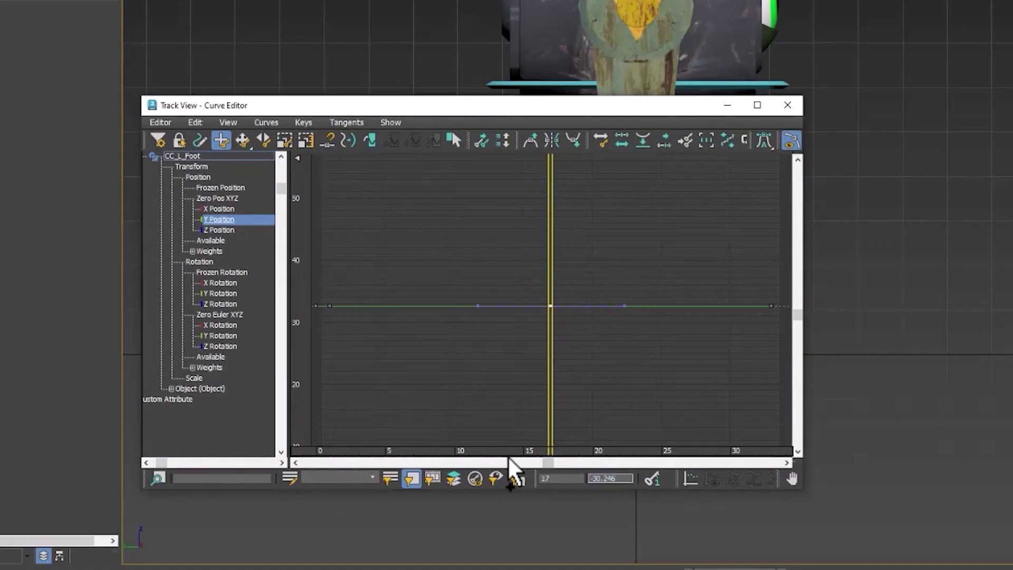
pyautogui.press('Return')
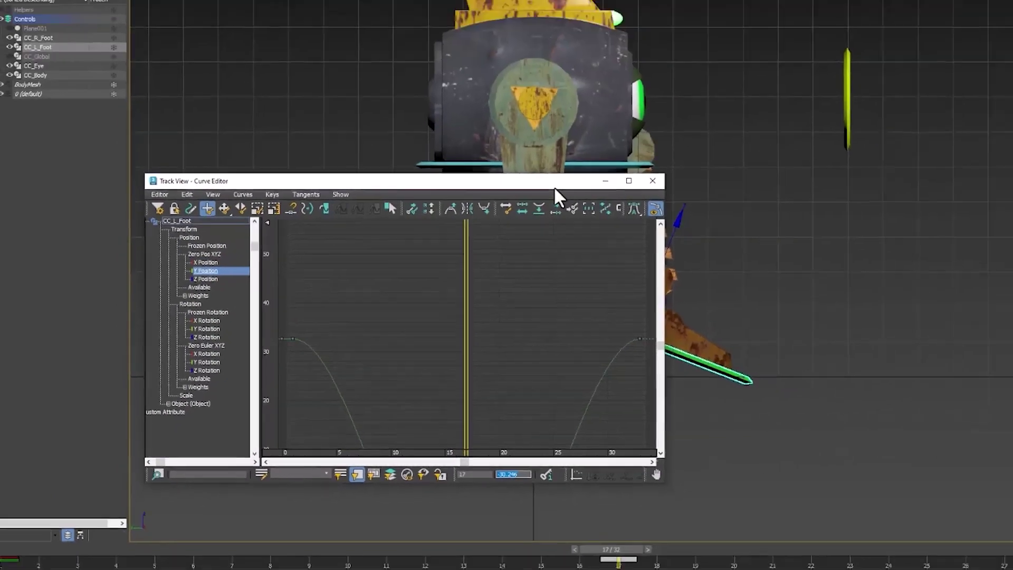
# Step: Scrub from frame 17 back to frame 1 and move the Curve Editor aside to check both feet
pyautogui.moveTo(665, 105); pyautogui.dragTo(542, 187)
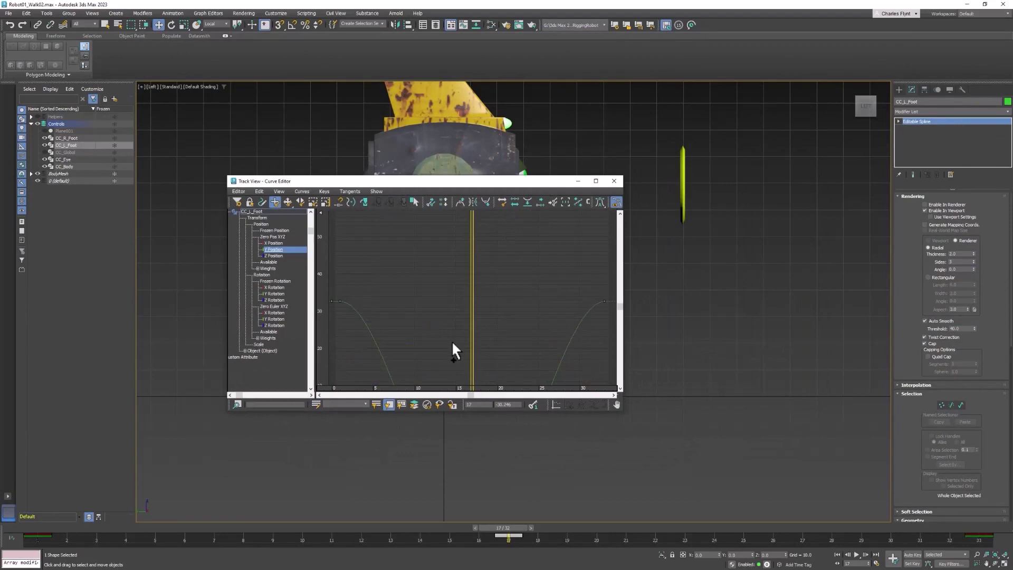
pyautogui.moveTo(475, 318); pyautogui.dragTo(343, 355)
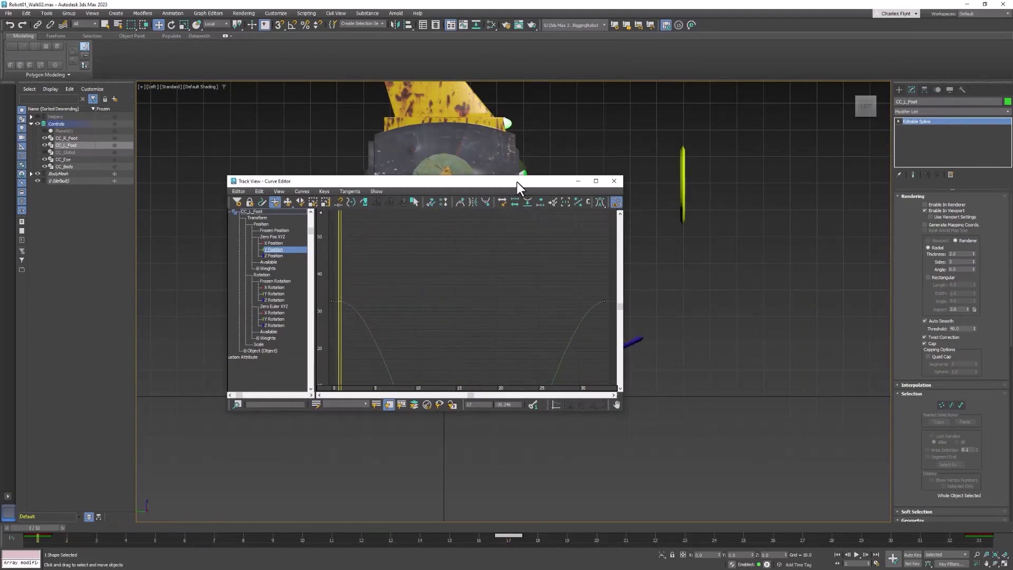
pyautogui.moveTo(518, 182); pyautogui.dragTo(345, 218)
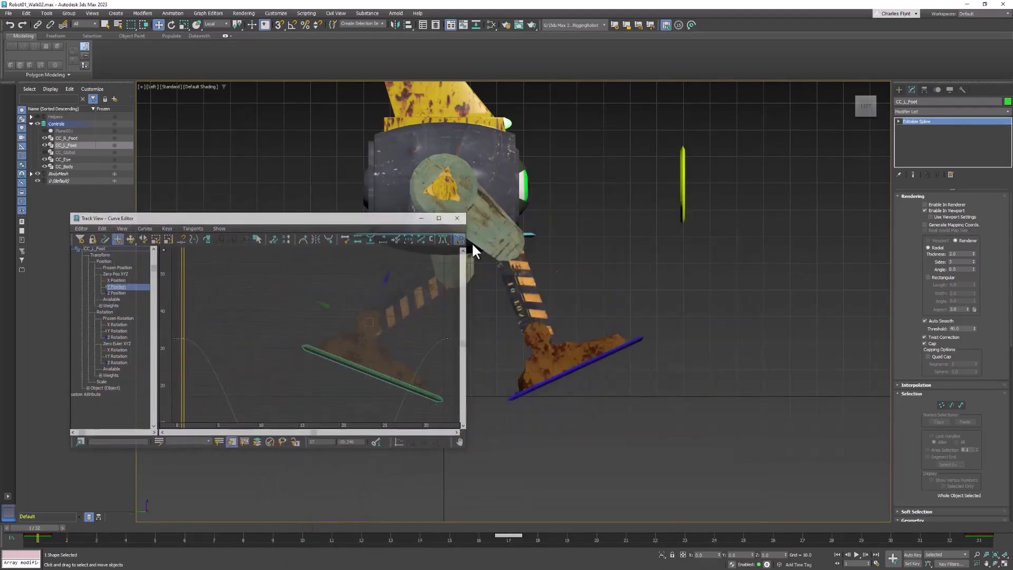
# Step: Isolate CC_L_Foot's Zero Euler X Rotation curve and copy the value of its key at frame 1
pyautogui.moveTo(589, 292); pyautogui.dragTo(776, 280, button='middle')
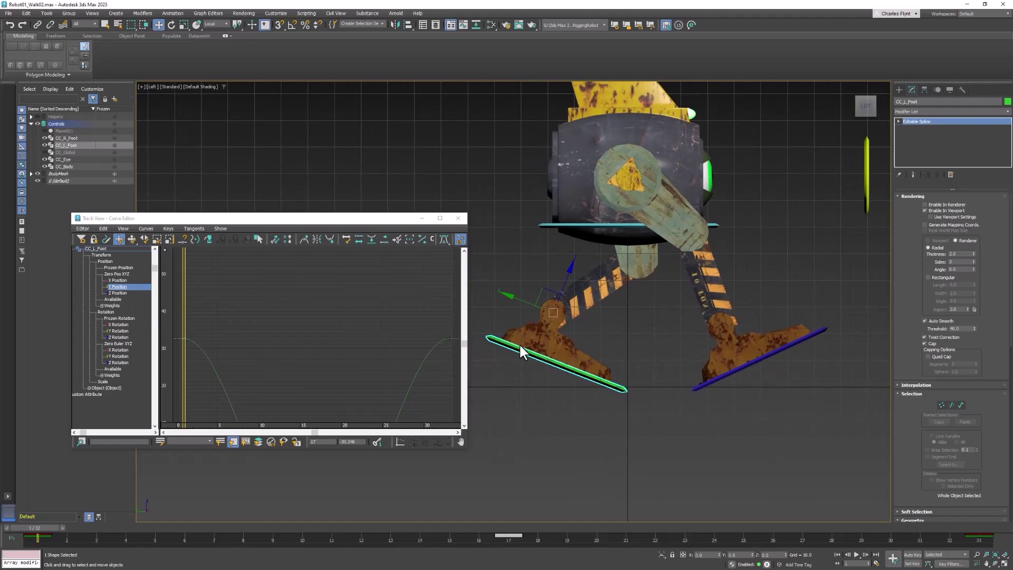
pyautogui.click(125, 350)
pyautogui.moveTo(340, 315)
pyautogui.mouseDown(button='middle')
pyautogui.moveTo(357, 294)
pyautogui.moveTo(347, 303)
pyautogui.mouseUp(button='middle')
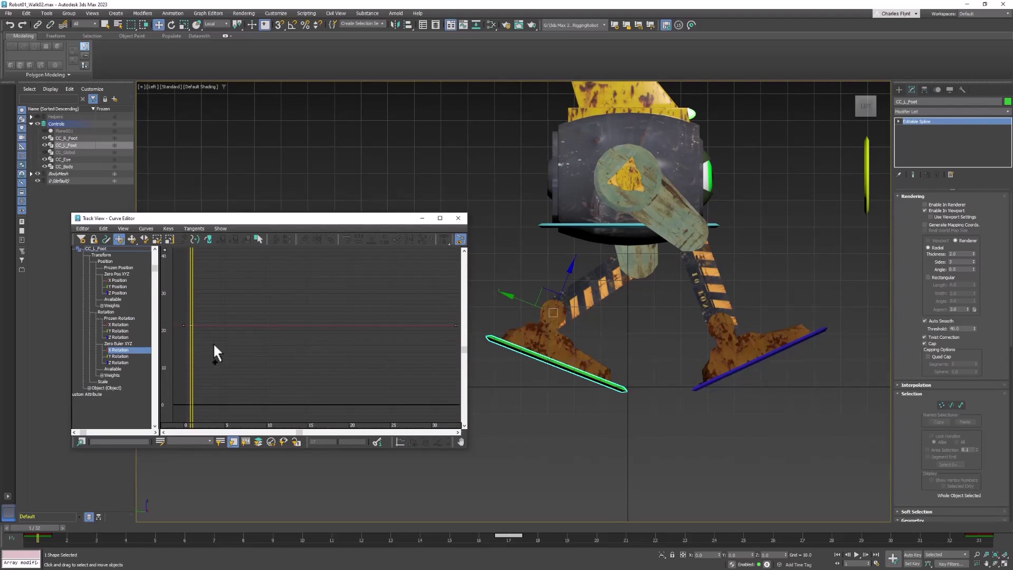
pyautogui.click(131, 239)
pyautogui.moveTo(189, 313); pyautogui.dragTo(193, 313)
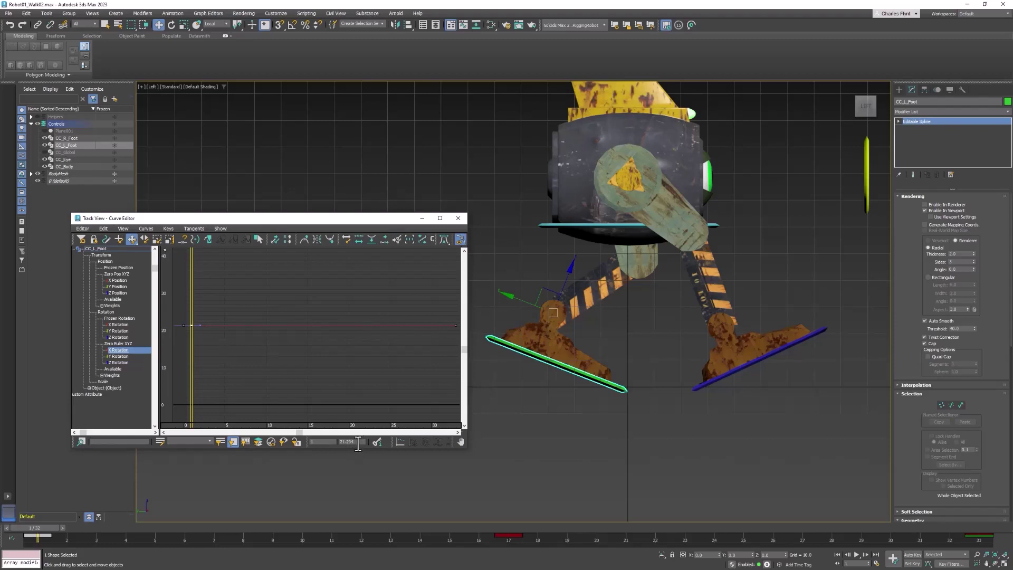
pyautogui.moveTo(358, 444); pyautogui.dragTo(340, 443)
# Step: Add a key at frame 17 on CC_R_Foot's X Rotation curve and set its value to 21.294
pyautogui.moveTo(193, 287); pyautogui.dragTo(324, 290)
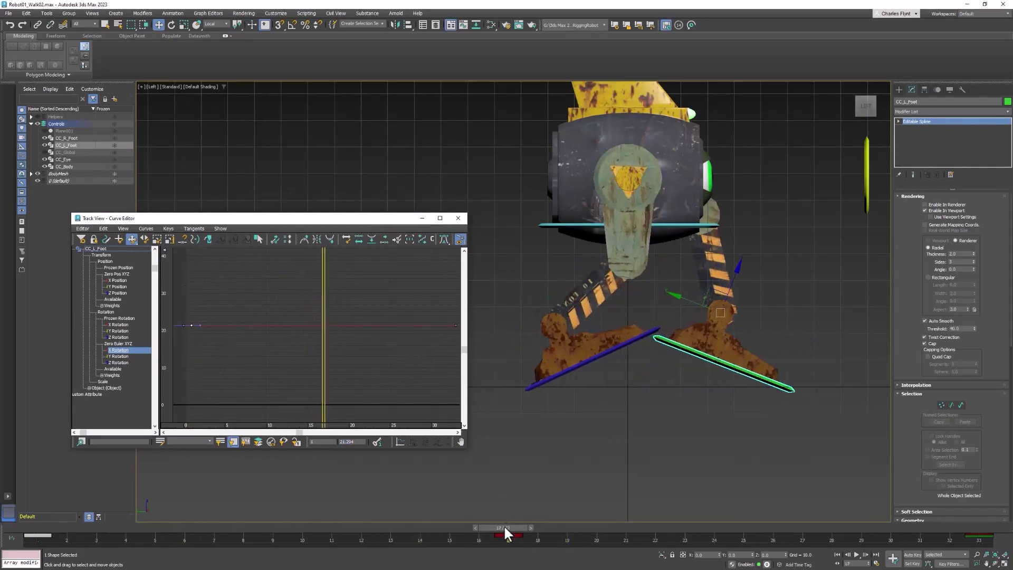
pyautogui.click(118, 238)
pyautogui.click(629, 341)
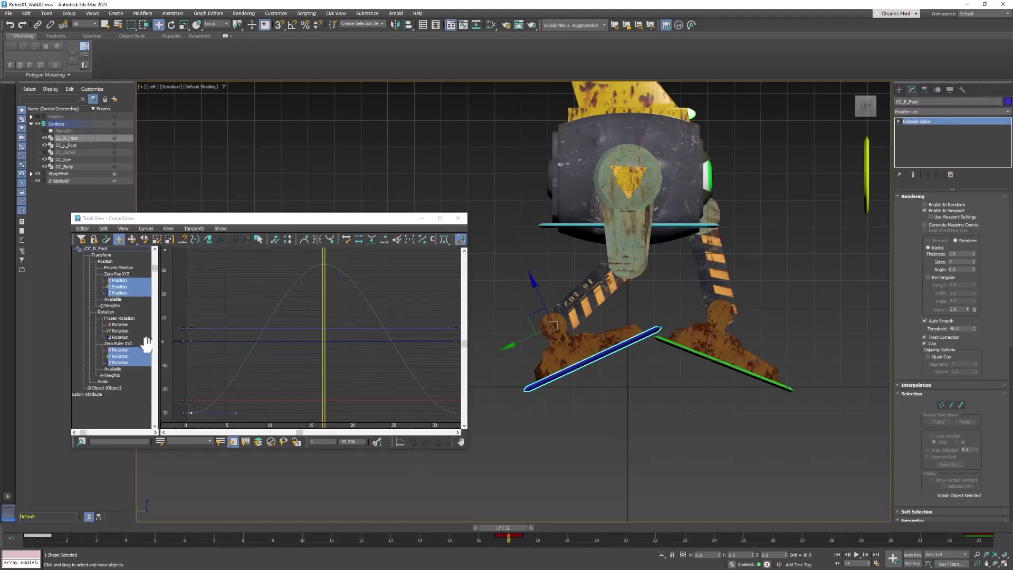
pyautogui.click(127, 351)
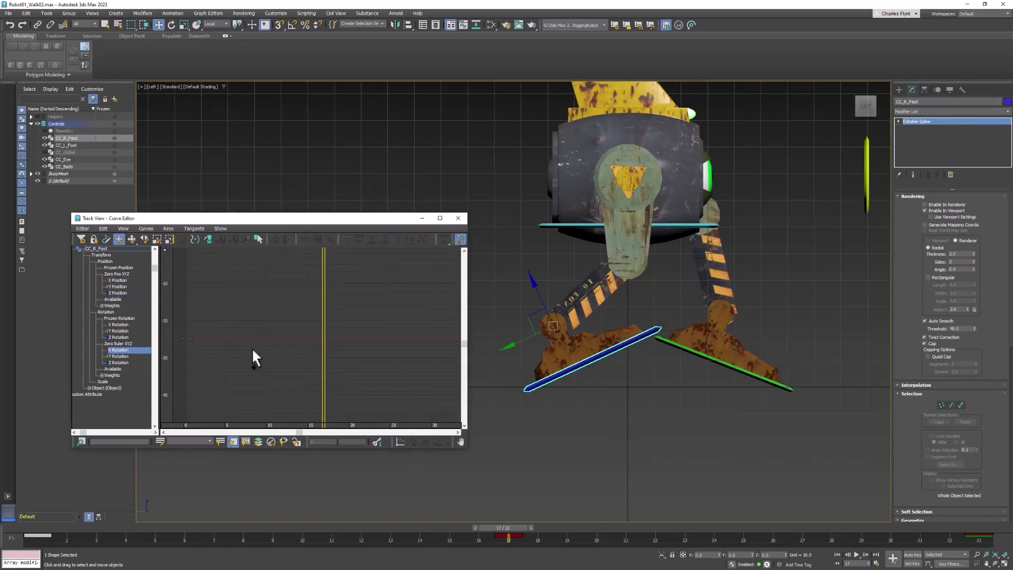
pyautogui.click(324, 338)
pyautogui.moveTo(364, 442); pyautogui.dragTo(306, 442)
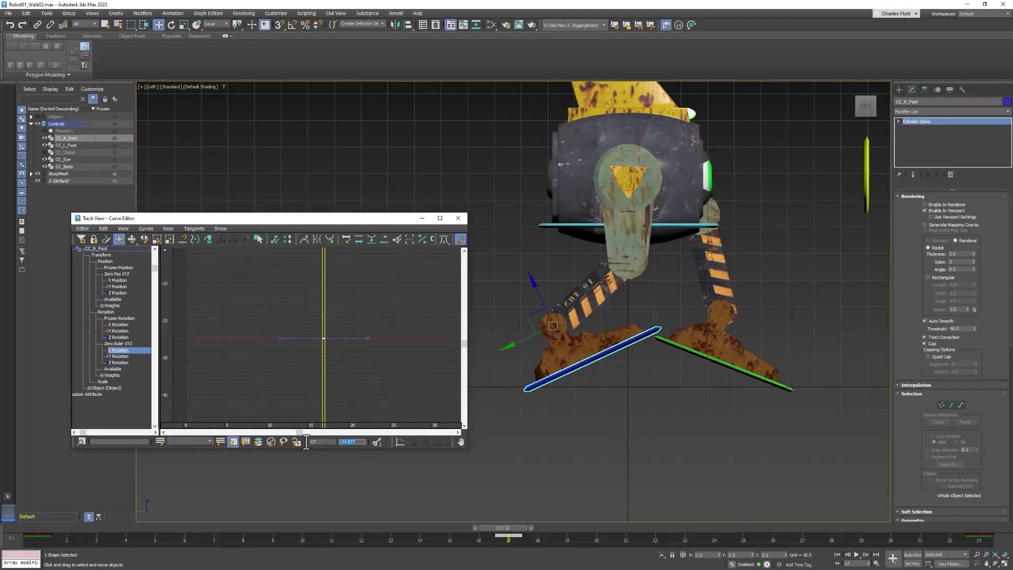
pyautogui.write('21.294')
pyautogui.press('Return')
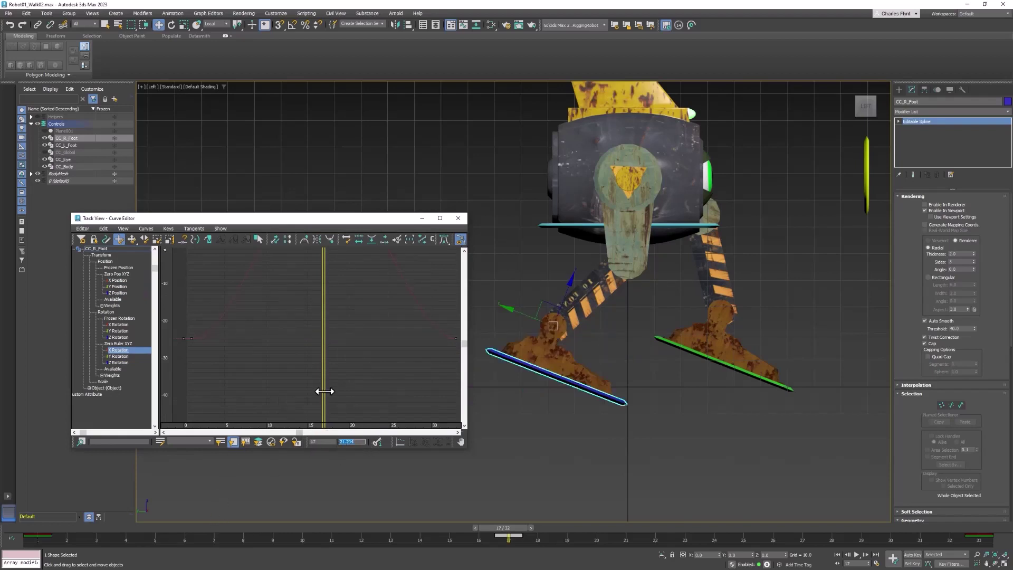
# Step: Return to frame 1 and copy the value of CC_R_Foot's X Rotation key there
pyautogui.moveTo(324, 391); pyautogui.dragTo(191, 391)
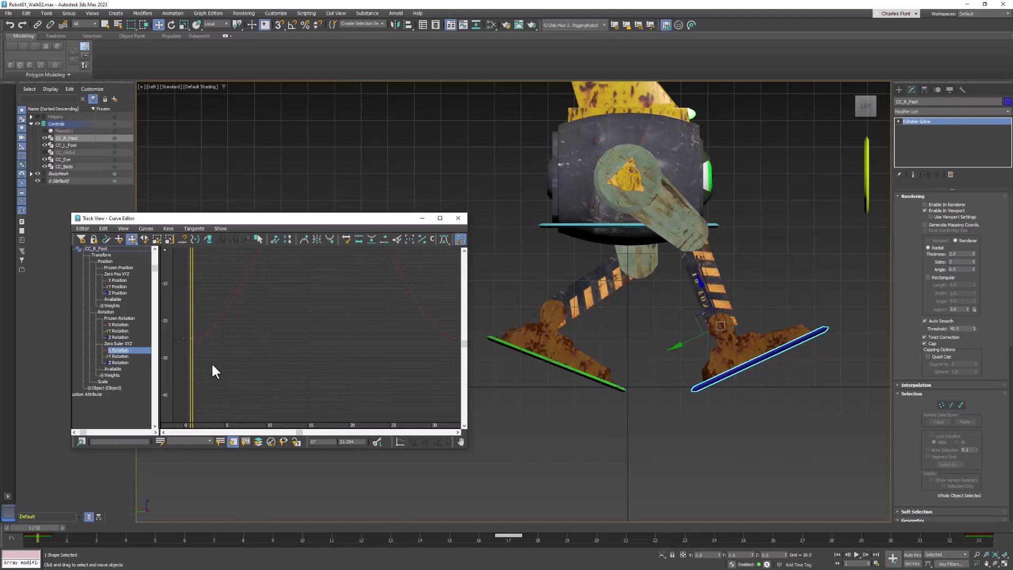
pyautogui.click(185, 338)
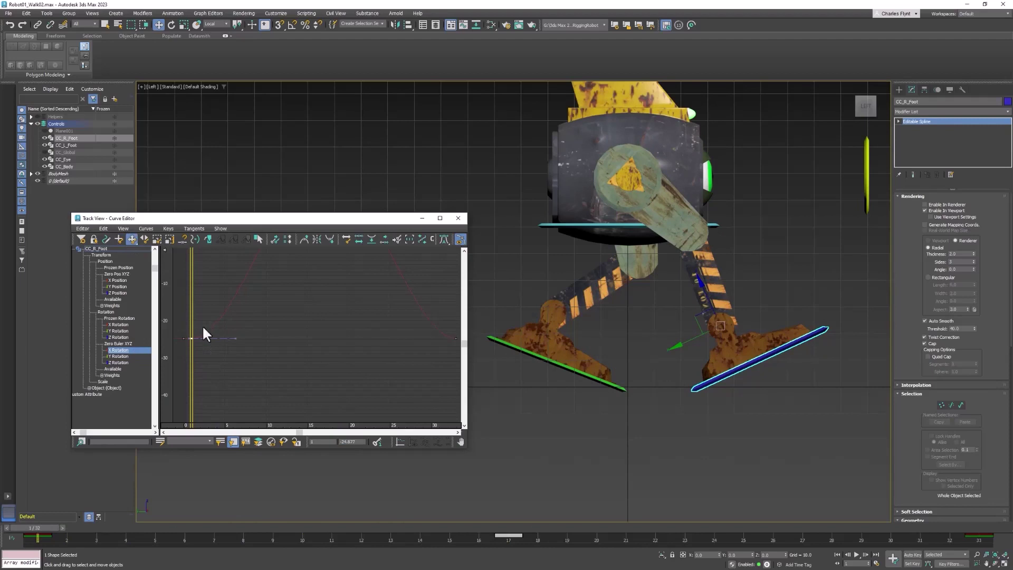
pyautogui.doubleClick(355, 441)
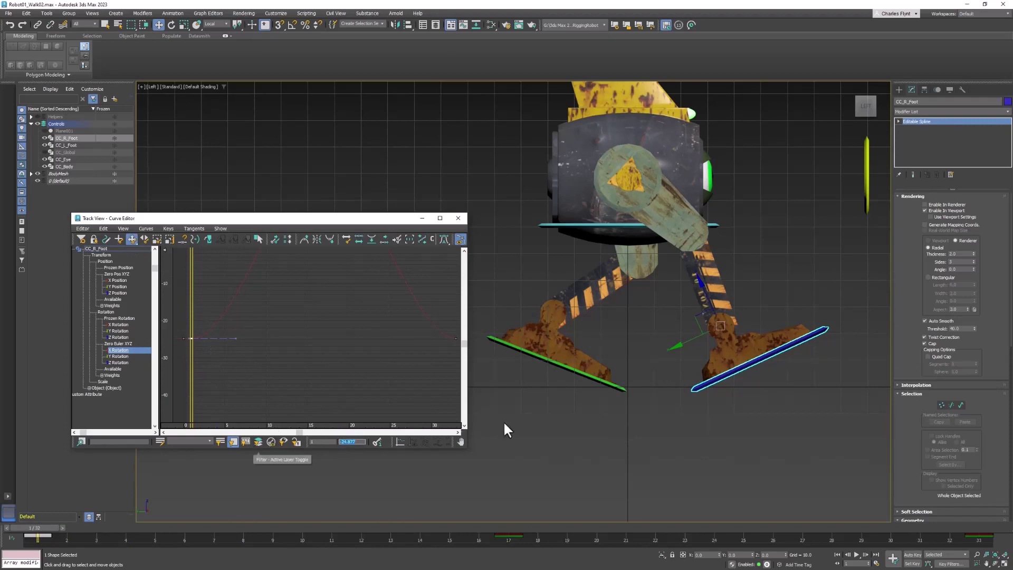
# Step: Add a key at frame 17 on CC_L_Foot's X Rotation curve and set its value to -24.877
pyautogui.click(580, 372)
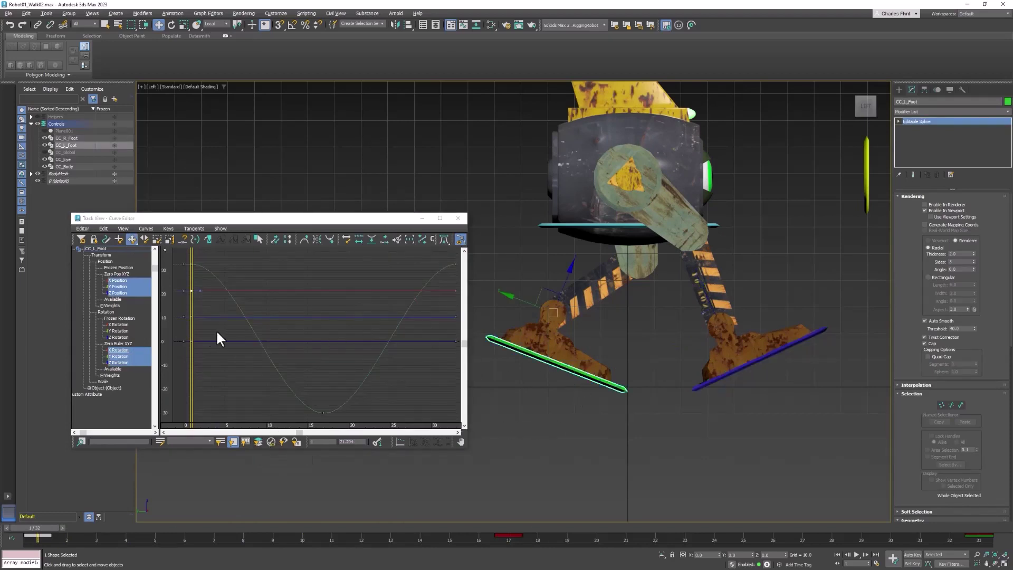
pyautogui.click(125, 351)
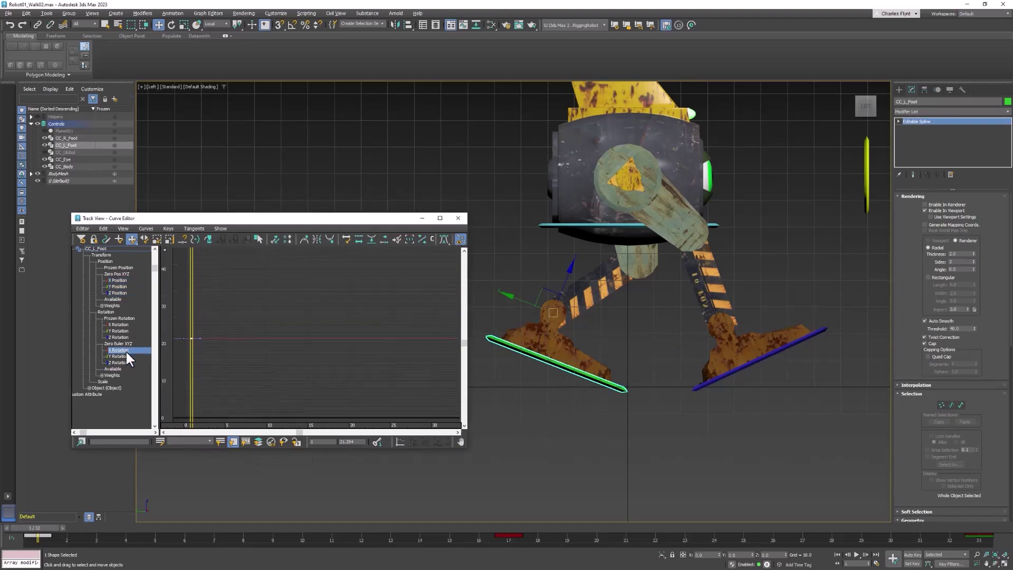
pyautogui.moveTo(189, 307); pyautogui.dragTo(324, 317)
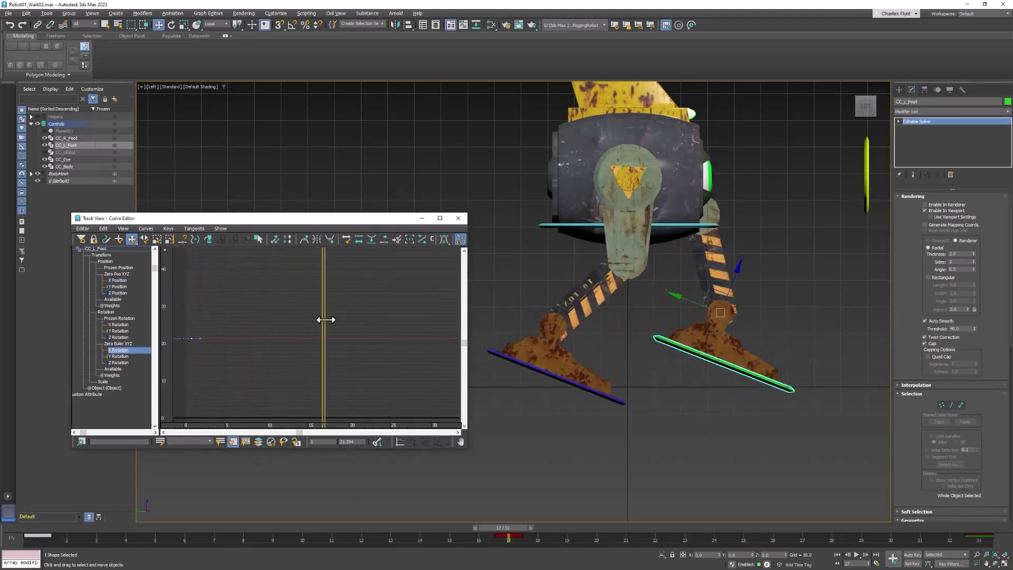
pyautogui.click(118, 239)
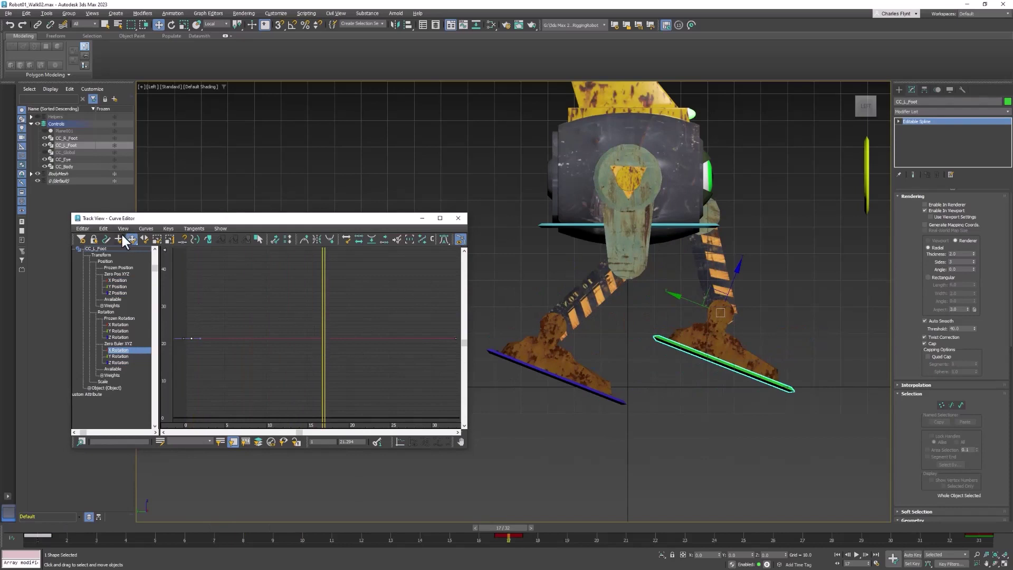
pyautogui.click(324, 338)
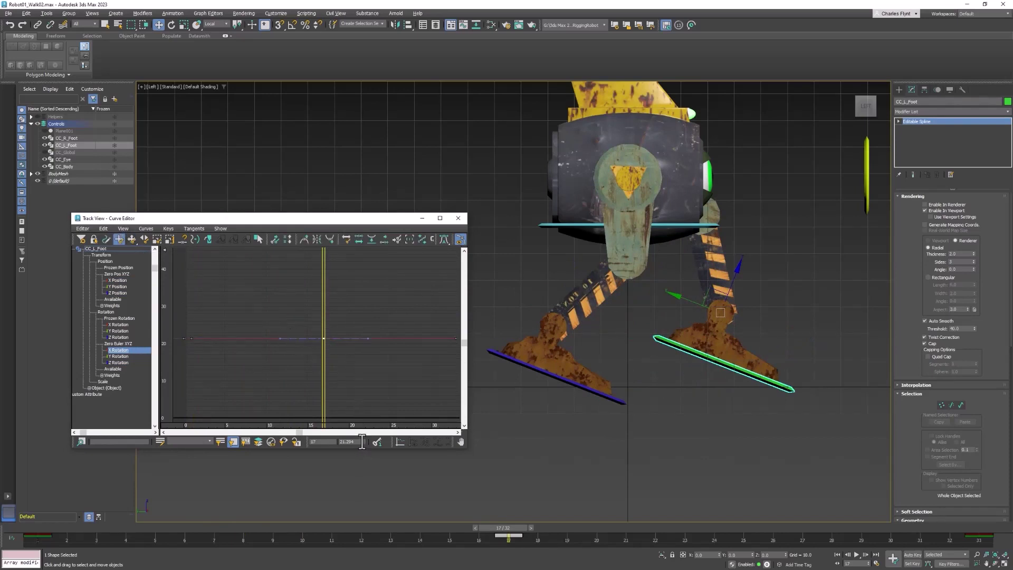
pyautogui.write('-24.877')
pyautogui.press('Return')
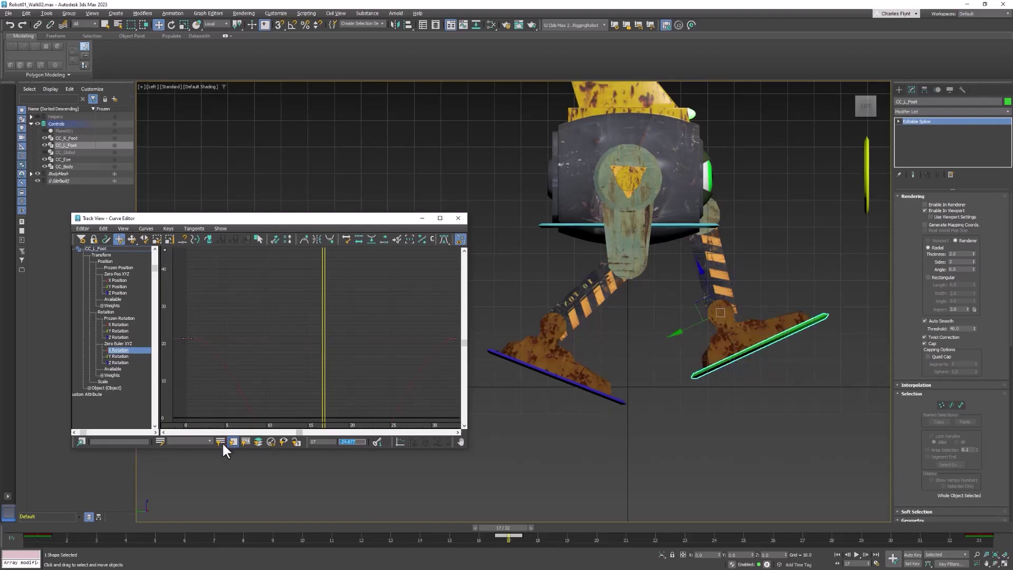
# Step: Close the Curve Editor and turn on Auto Key at frame 17
pyautogui.click(459, 219)
pyautogui.moveTo(632, 344); pyautogui.dragTo(498, 344, button='middle')
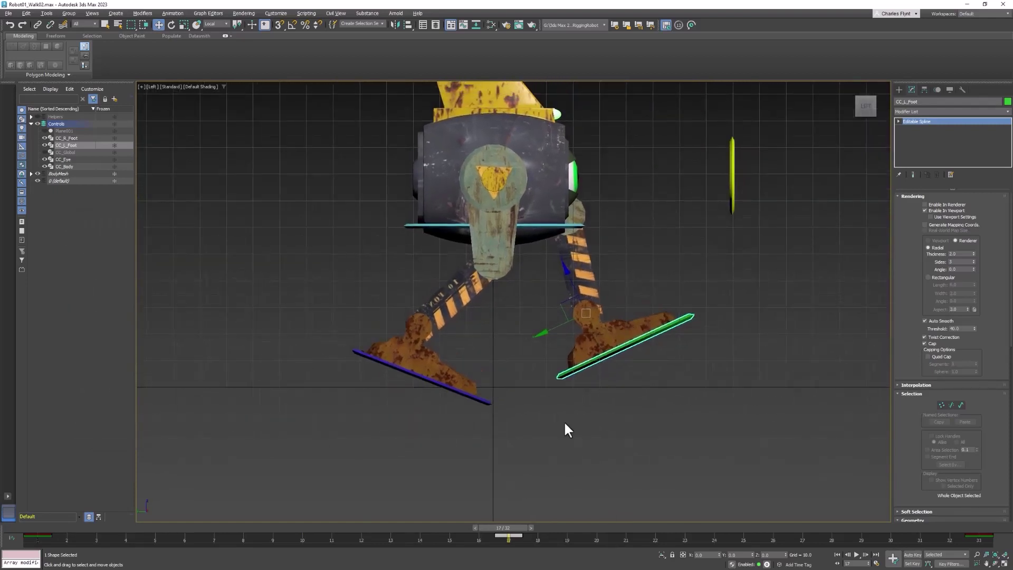
pyautogui.click(912, 555)
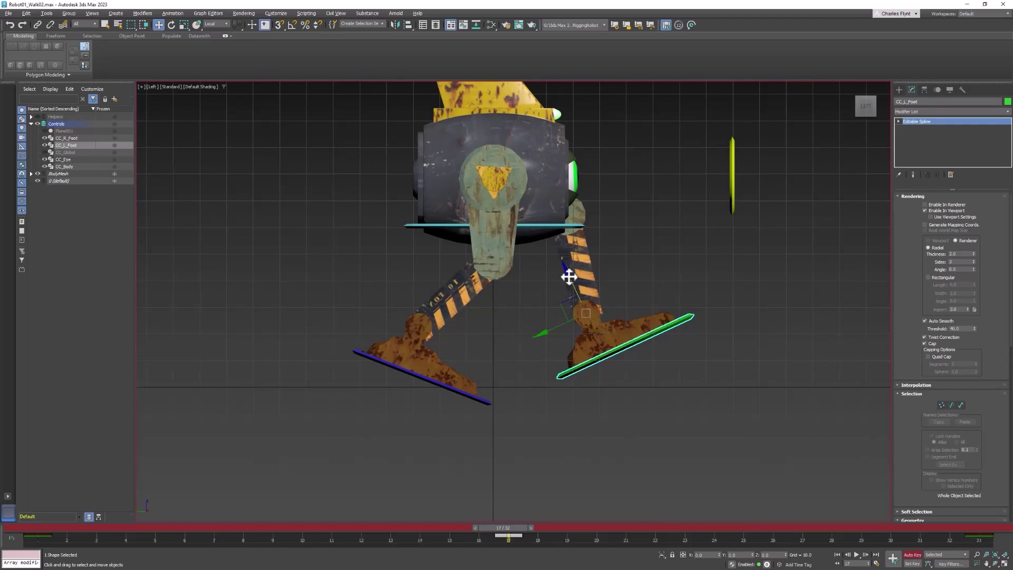
# Step: Switch the Left view to wireframe and lower CC_L_Foot along its local Z axis until the heel meets the ground line
pyautogui.scroll(4, 588, 358)
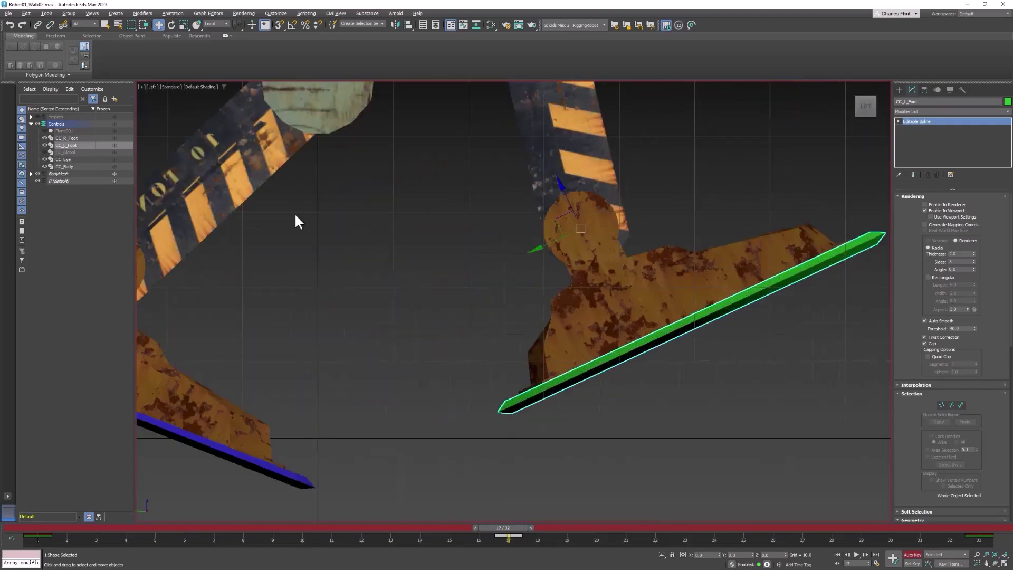
pyautogui.click(196, 86)
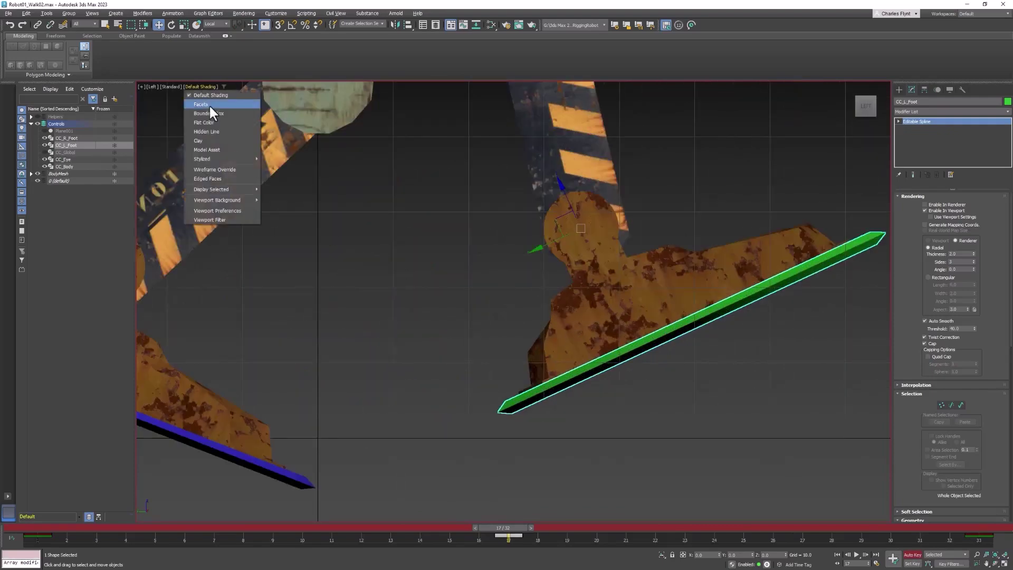
pyautogui.click(230, 170)
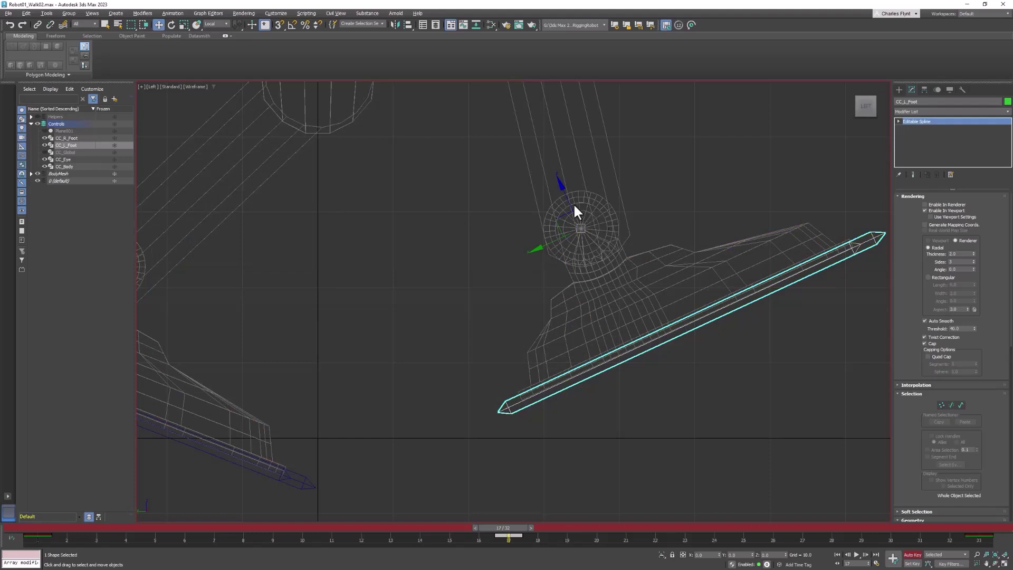
pyautogui.moveTo(573, 205); pyautogui.dragTo(588, 241)
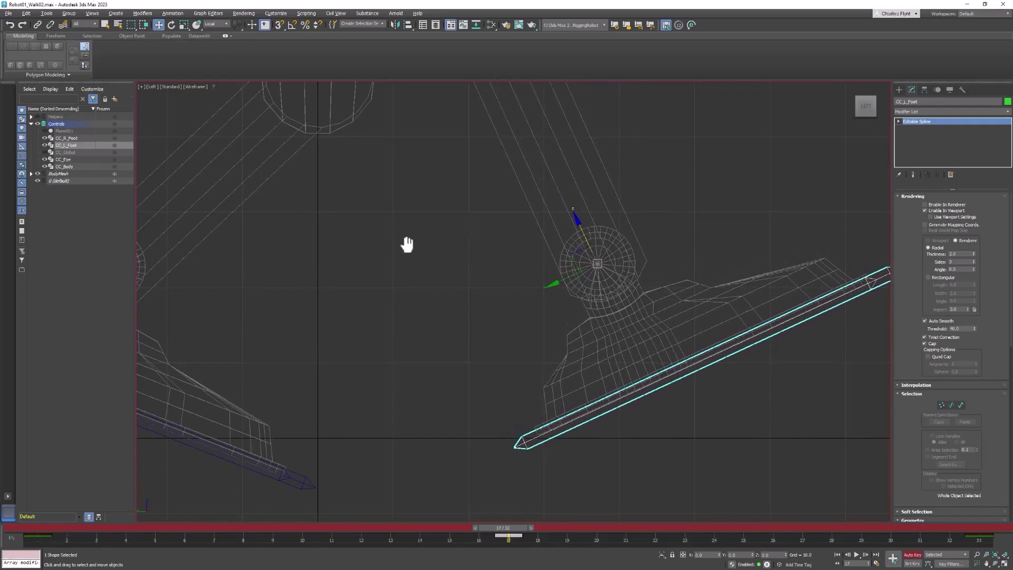
# Step: Raise CC_R_Foot along its local Z axis until its toe meets the ground line, and turn off Auto Key
pyautogui.moveTo(199, 332); pyautogui.dragTo(473, 285, button='middle')
pyautogui.click(378, 355)
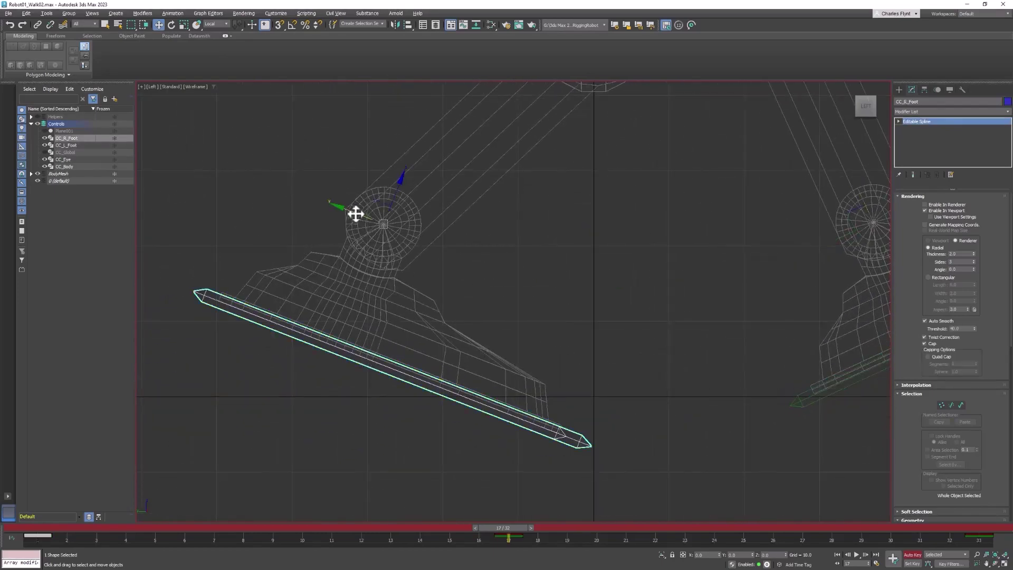
pyautogui.click(393, 202)
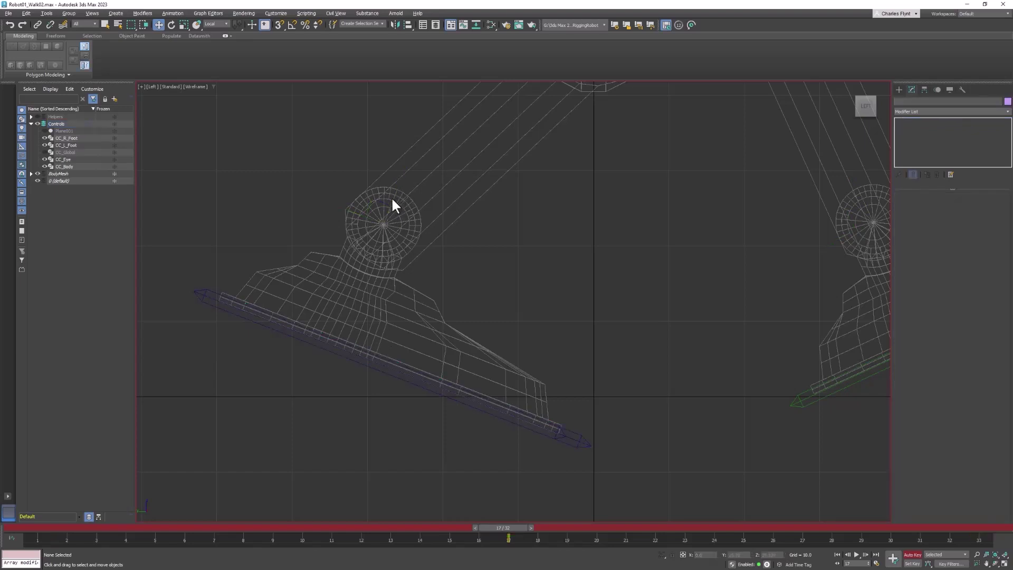
pyautogui.click(301, 336)
pyautogui.moveTo(391, 204); pyautogui.dragTo(411, 167)
pyautogui.scroll(-4, 601, 289)
pyautogui.moveTo(602, 290); pyautogui.dragTo(484, 382, button='middle')
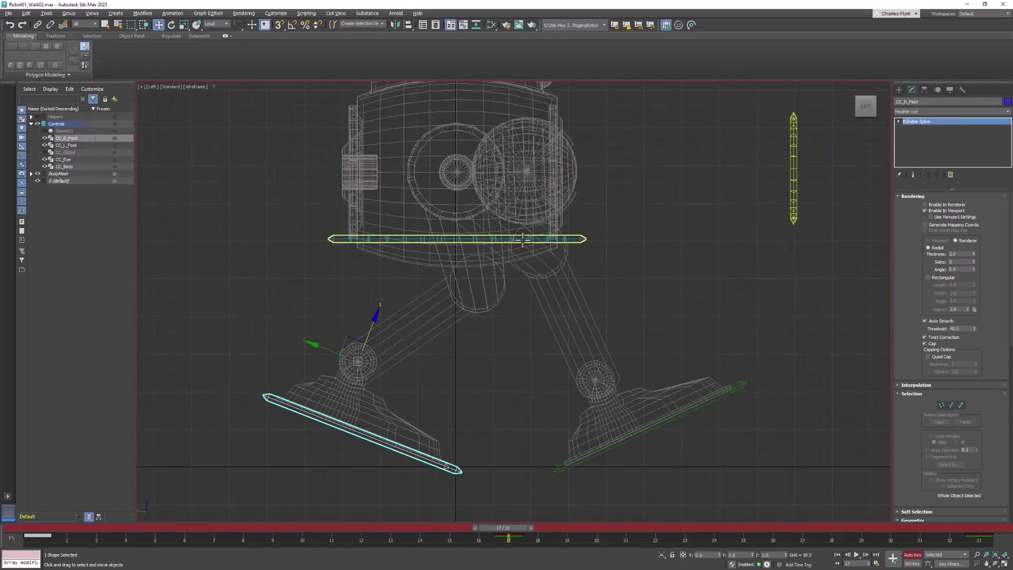
pyautogui.scroll(-3, 603, 265)
pyautogui.scroll(-3, 602, 266)
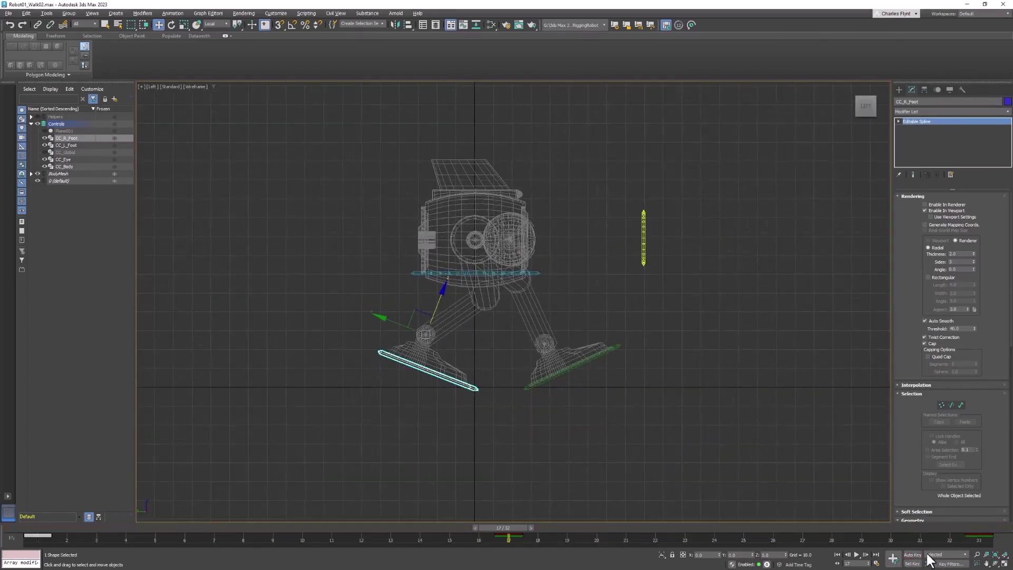
# Step: Play the walk animation to check the foot motion, and stop it at frame 16
pyautogui.click(857, 554)
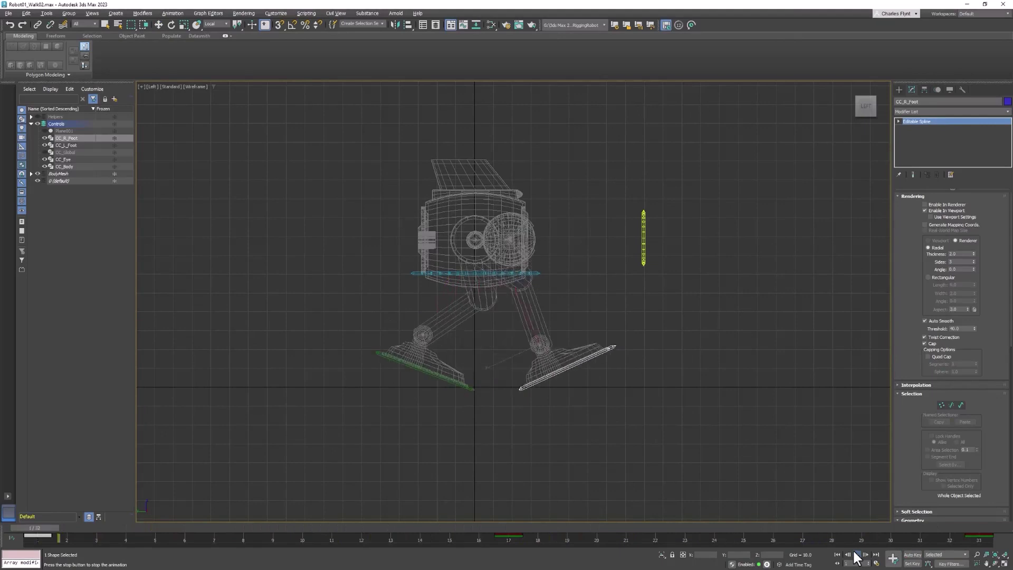
pyautogui.click(857, 555)
pyautogui.press('w')
pyautogui.click(527, 528)
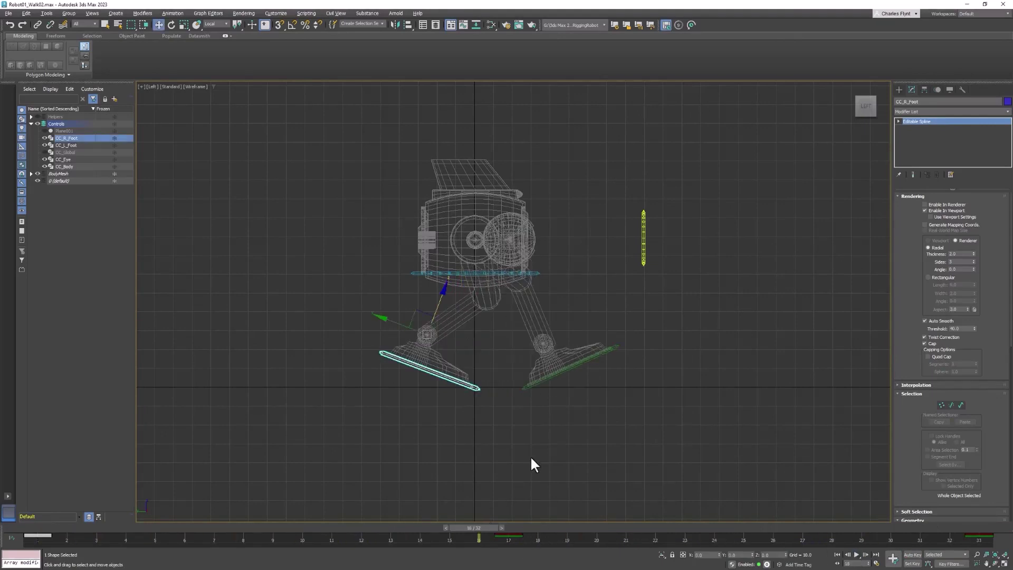
# Step: Unhide the Plane001 reference image and set the viewport shading to Facets
pyautogui.click(44, 131)
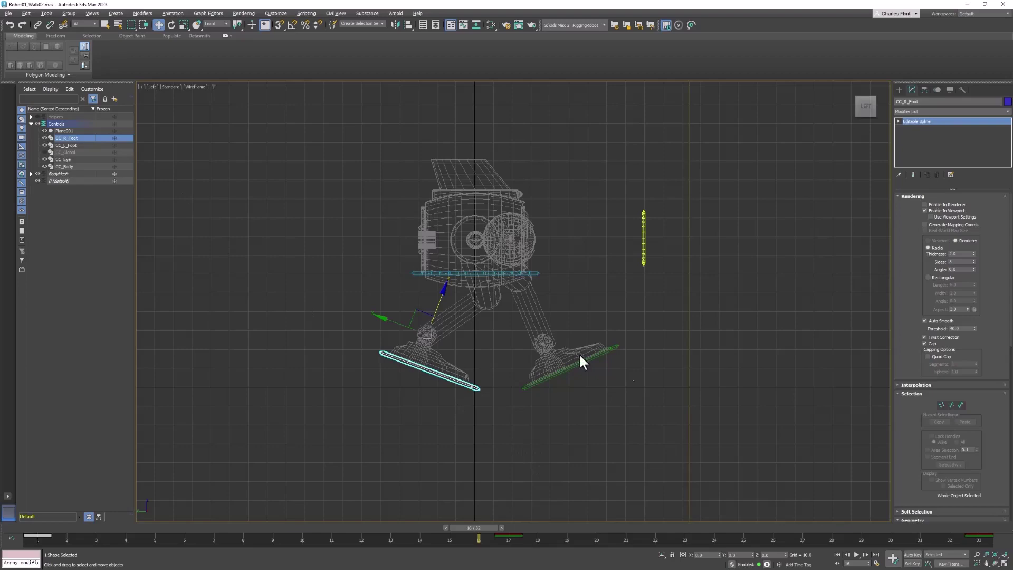
pyautogui.click(201, 87)
pyautogui.click(217, 103)
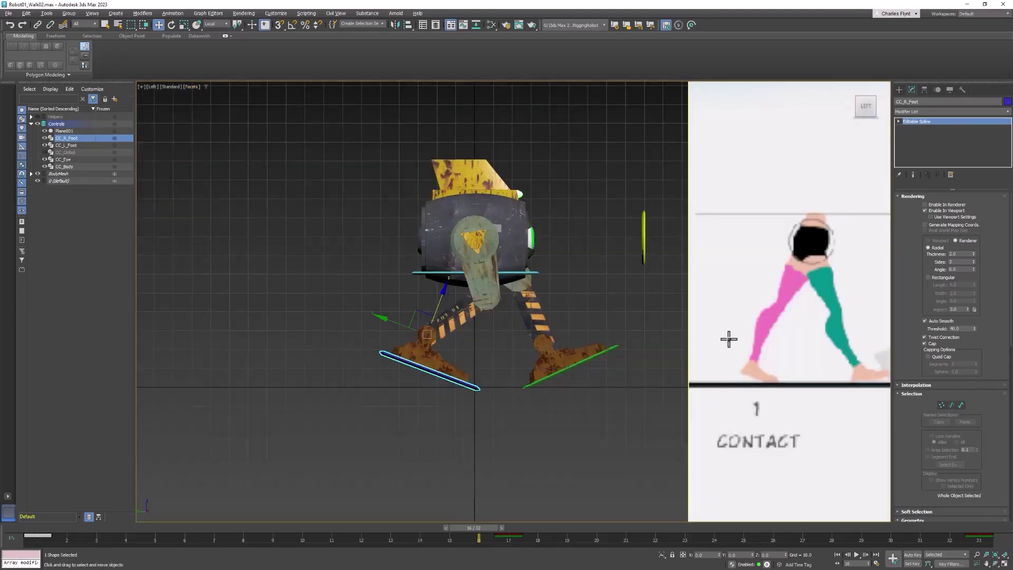
pyautogui.moveTo(729, 340); pyautogui.dragTo(509, 328, button='middle')
pyautogui.scroll(-5, 509, 327)
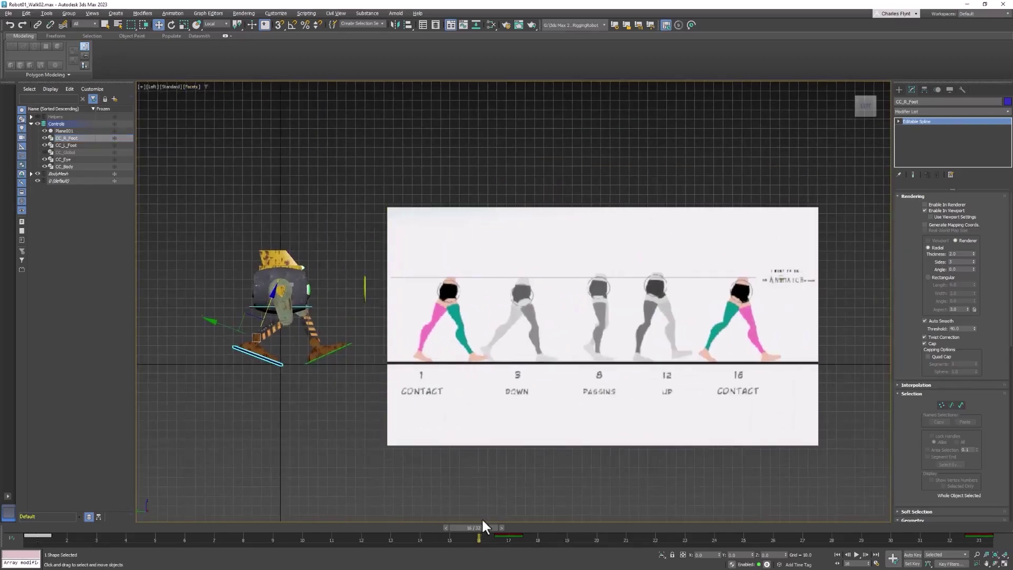
# Step: Scrub the timeline to frame 4 and on to frame 8 to compare the robot's poses with the walk-cycle reference
pyautogui.moveTo(479, 527); pyautogui.dragTo(125, 536)
pyautogui.press('w')
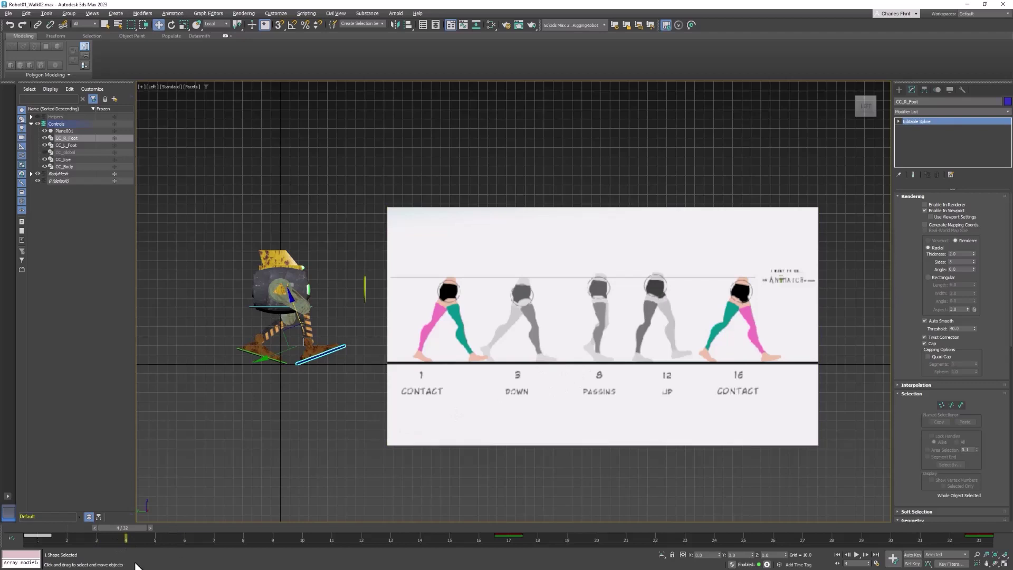
pyautogui.moveTo(139, 528); pyautogui.dragTo(248, 530)
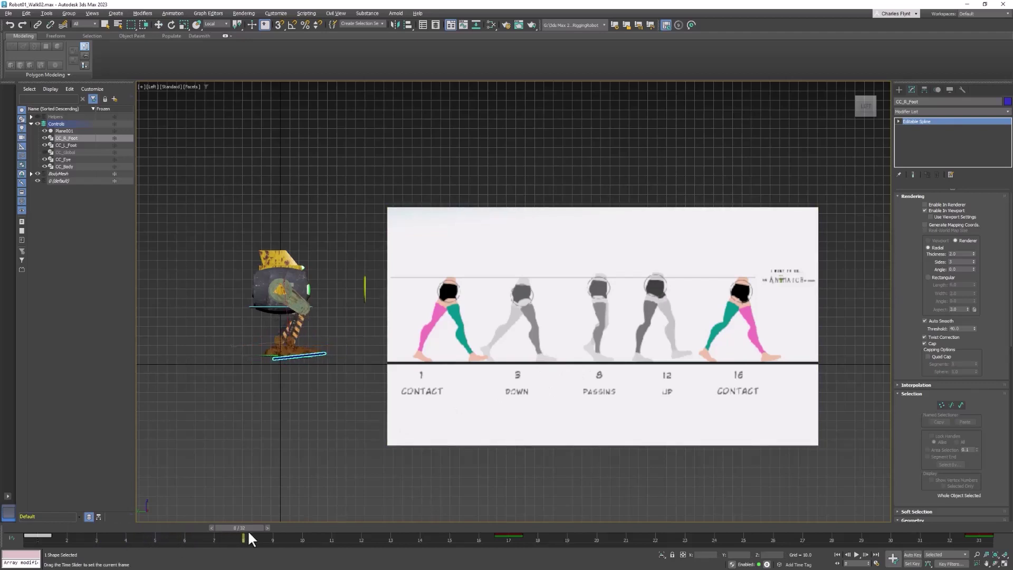
pyautogui.press('w')
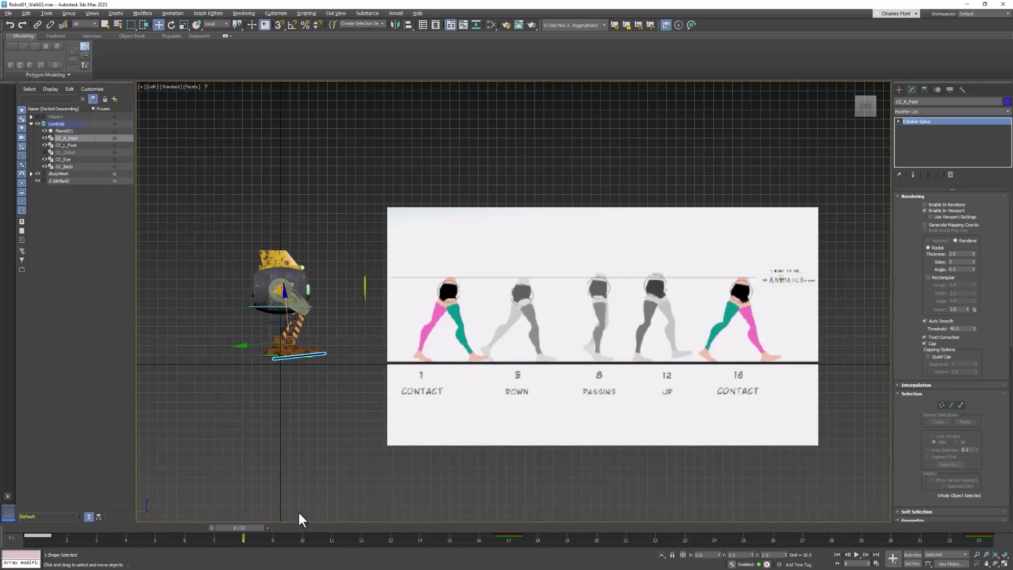